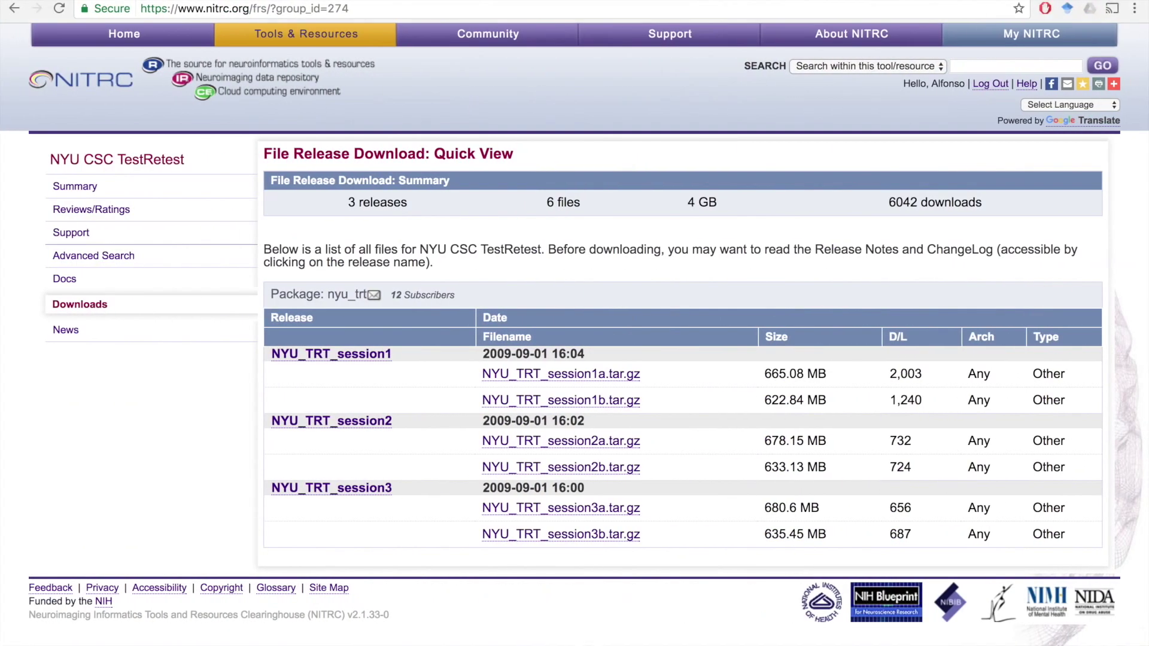
# Step: Search Google for 'nyu test retest download' and open the NITRC NYU CSC TestRetest result
pyautogui.press('super+l')
pyautogui.write('www.g')
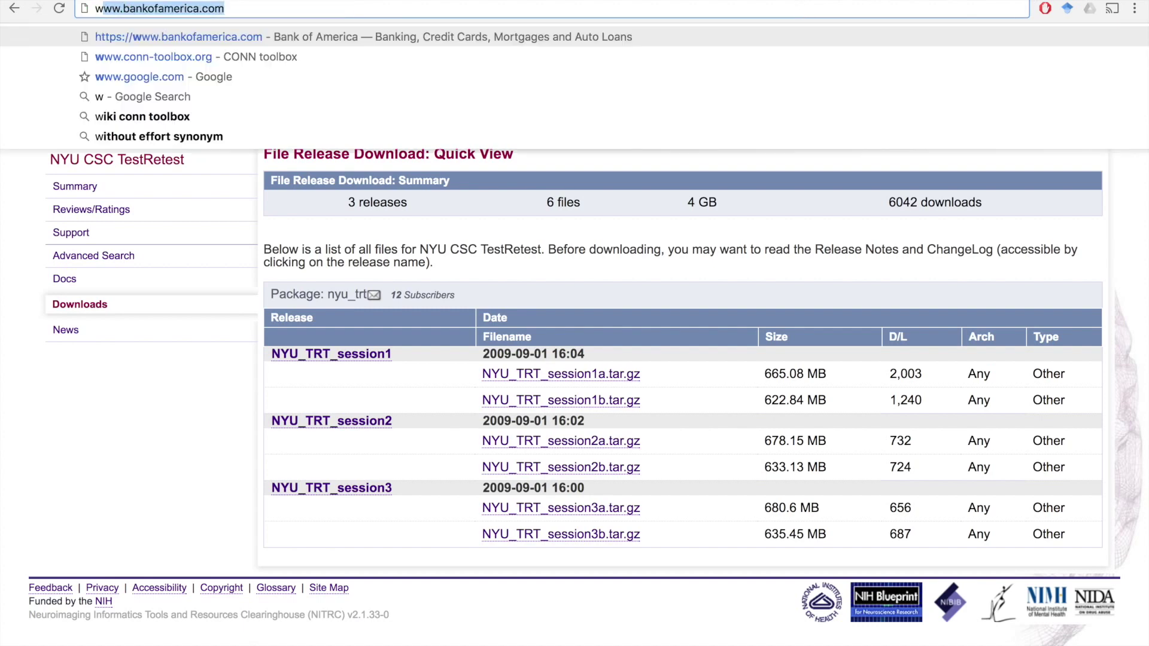
pyautogui.write('oogle.')
pyautogui.press('Return')
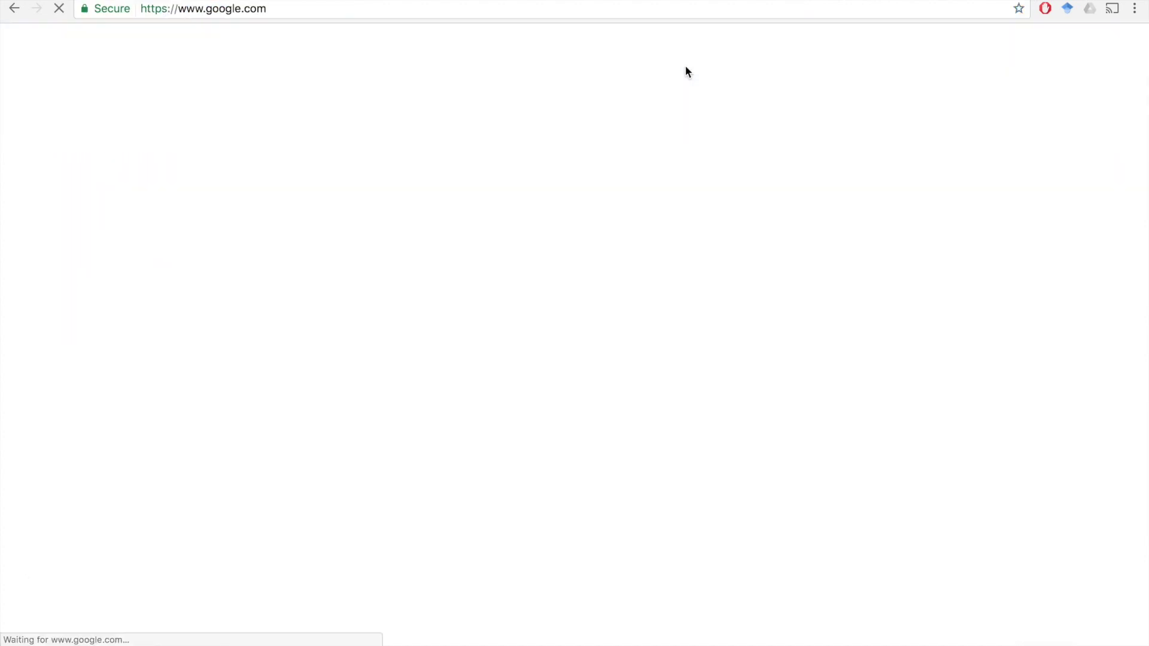
pyautogui.write('ny')
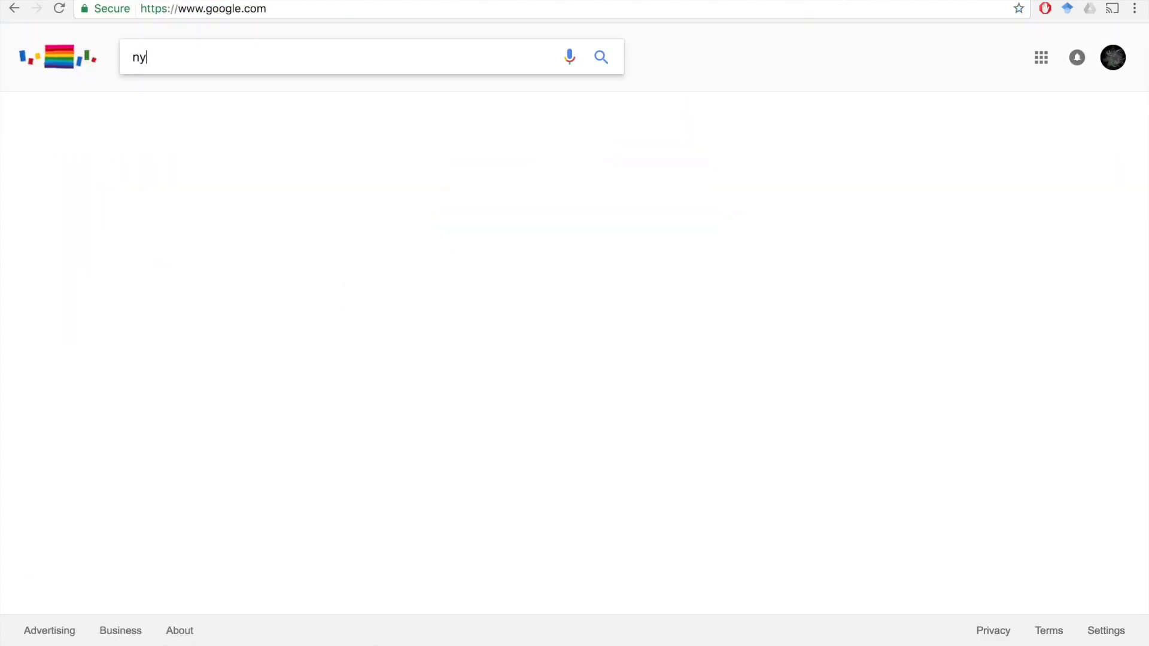
pyautogui.write('u test retest')
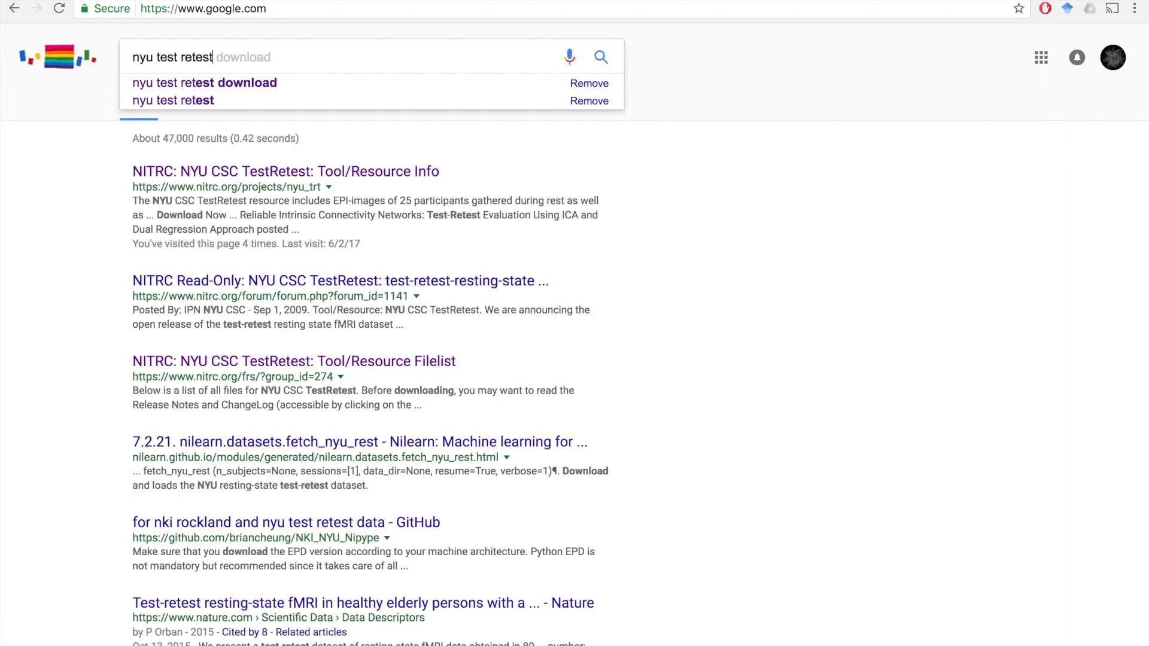
pyautogui.write(' download')
pyautogui.press('Return')
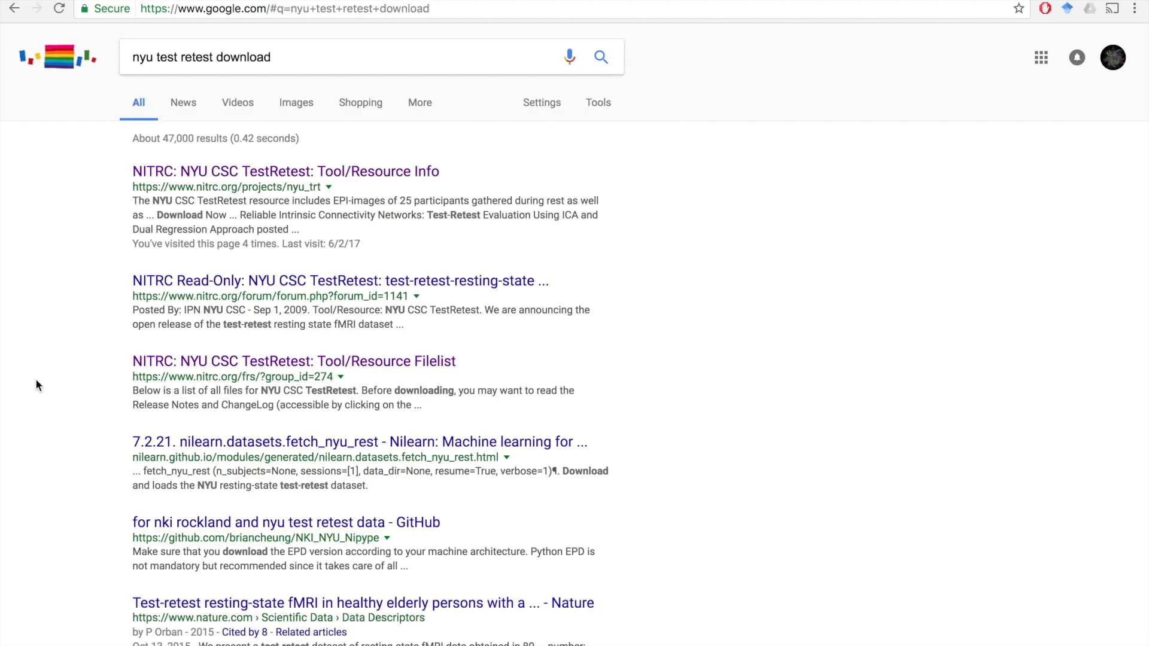
pyautogui.click(269, 178)
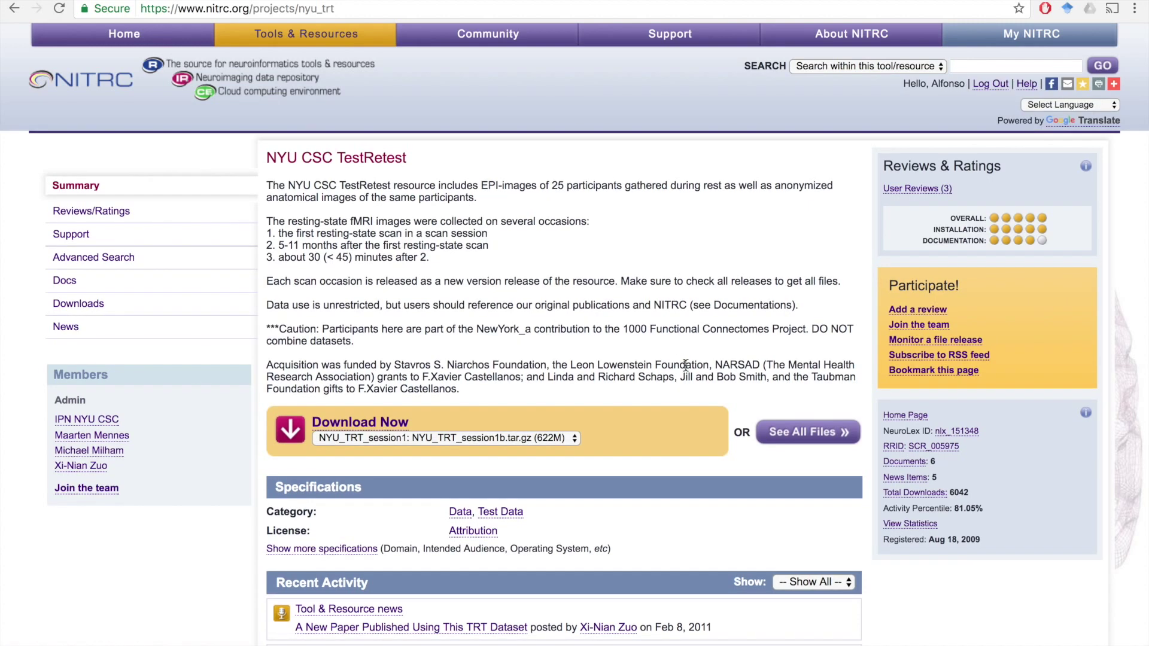
# Step: Show the full list of downloadable NYU CSC TestRetest files
pyautogui.click(800, 441)
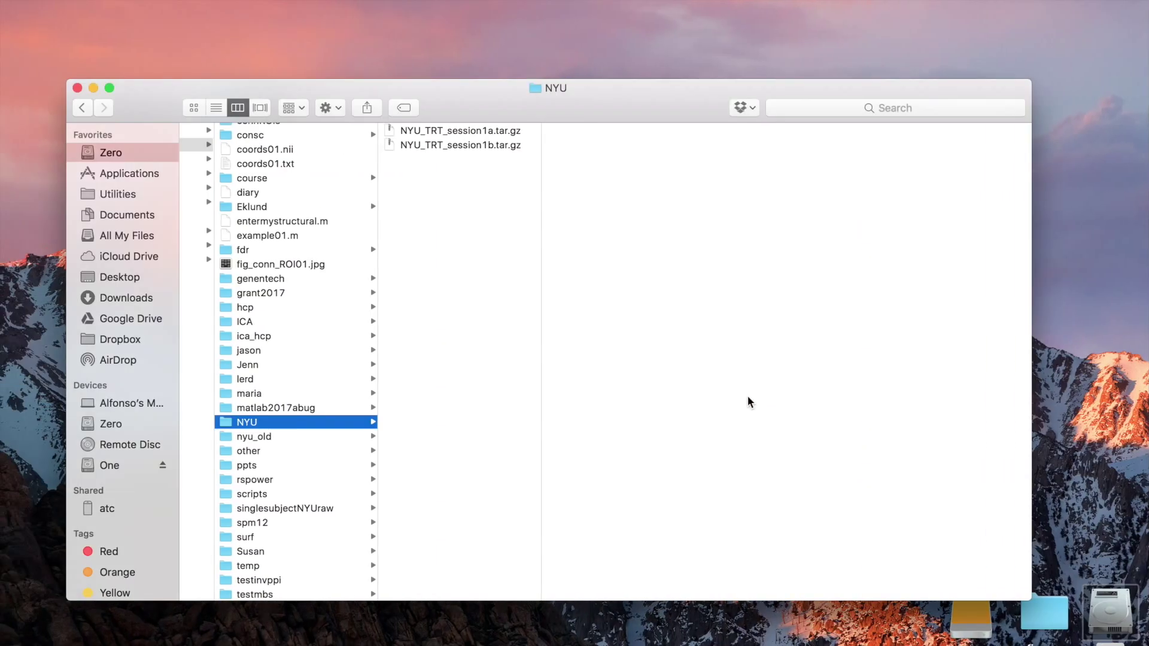
# Step: Extract the NYU_TRT_session1a and NYU_TRT_session1b archives
pyautogui.hscroll(-5, 249, 271)
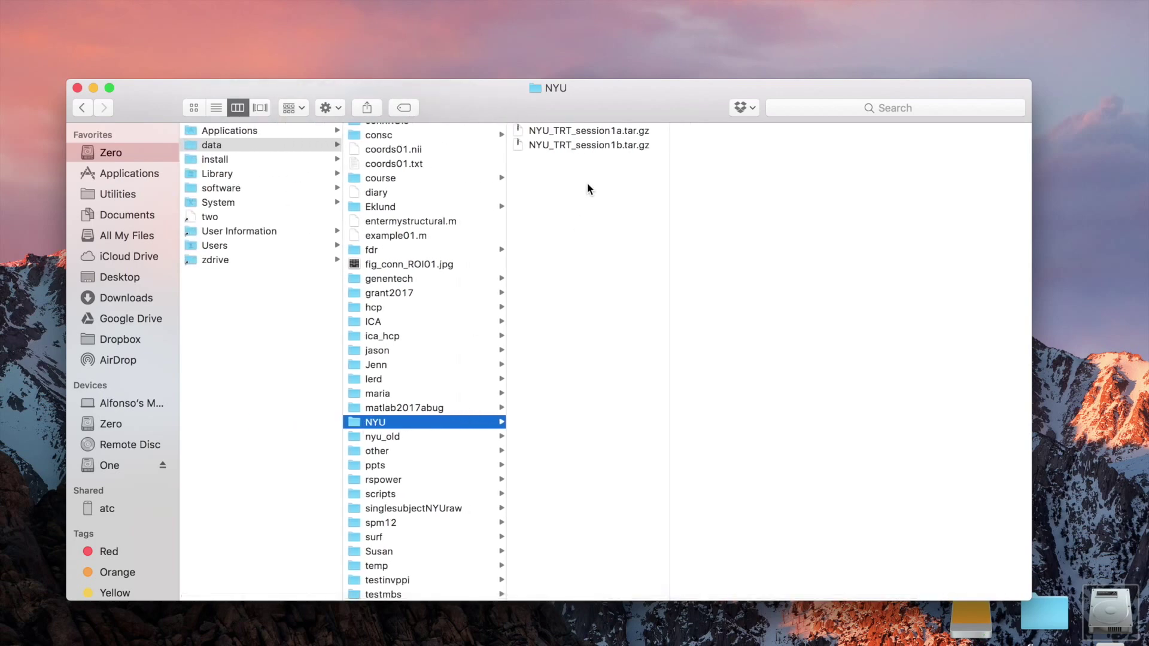
pyautogui.doubleClick(567, 134)
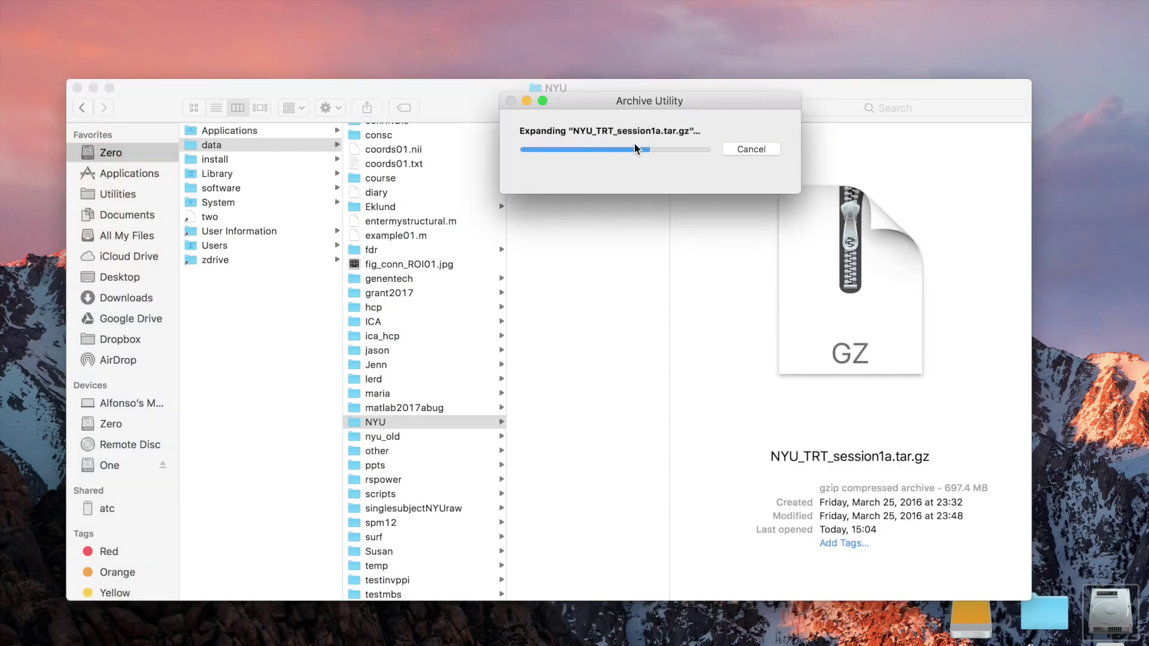
pyautogui.doubleClick(555, 158)
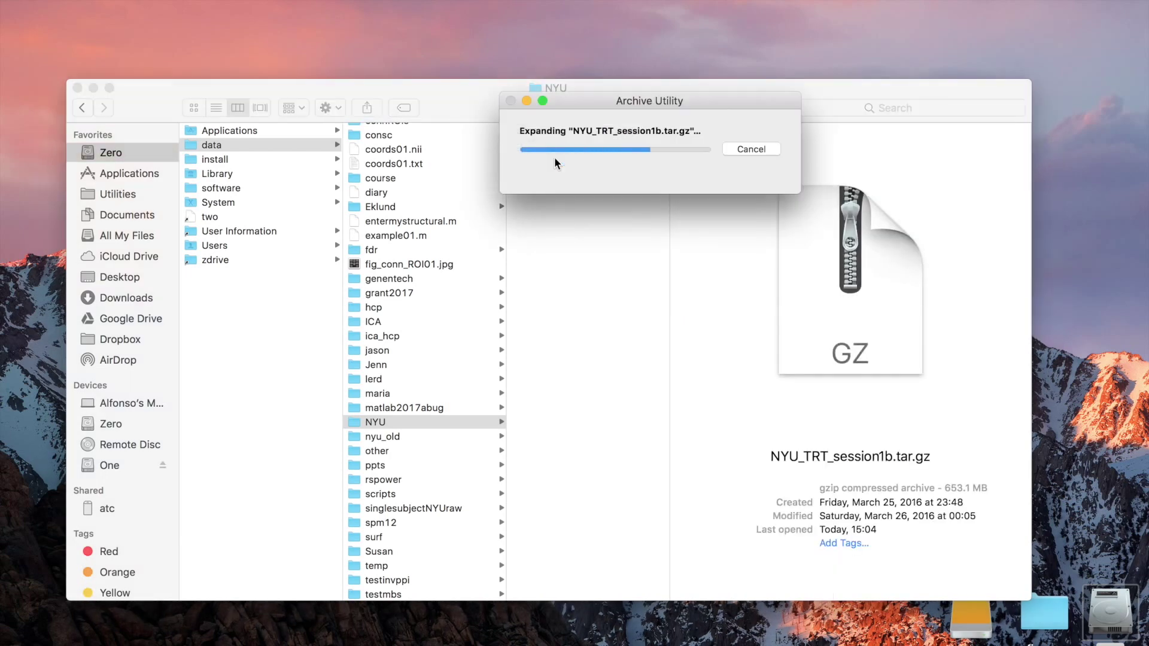
# Step: Inspect sub05676's anat and func folders in NYU_TRT_session1a, then start MATLAB R2017a
pyautogui.click(583, 130)
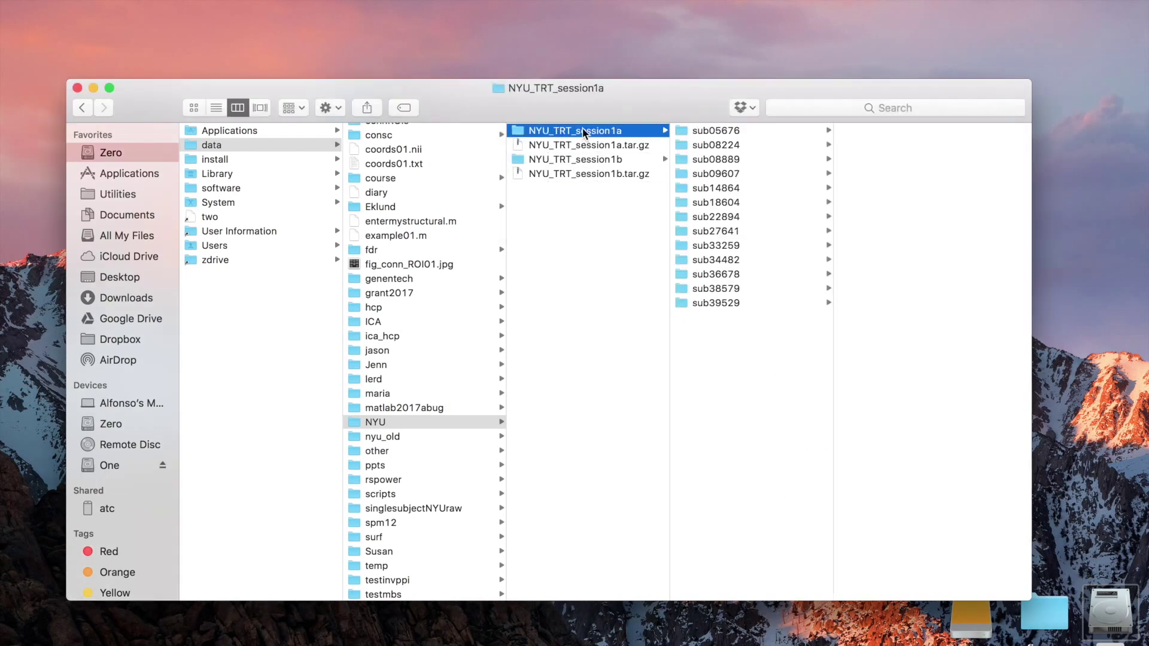
pyautogui.click(711, 131)
pyautogui.click(866, 132)
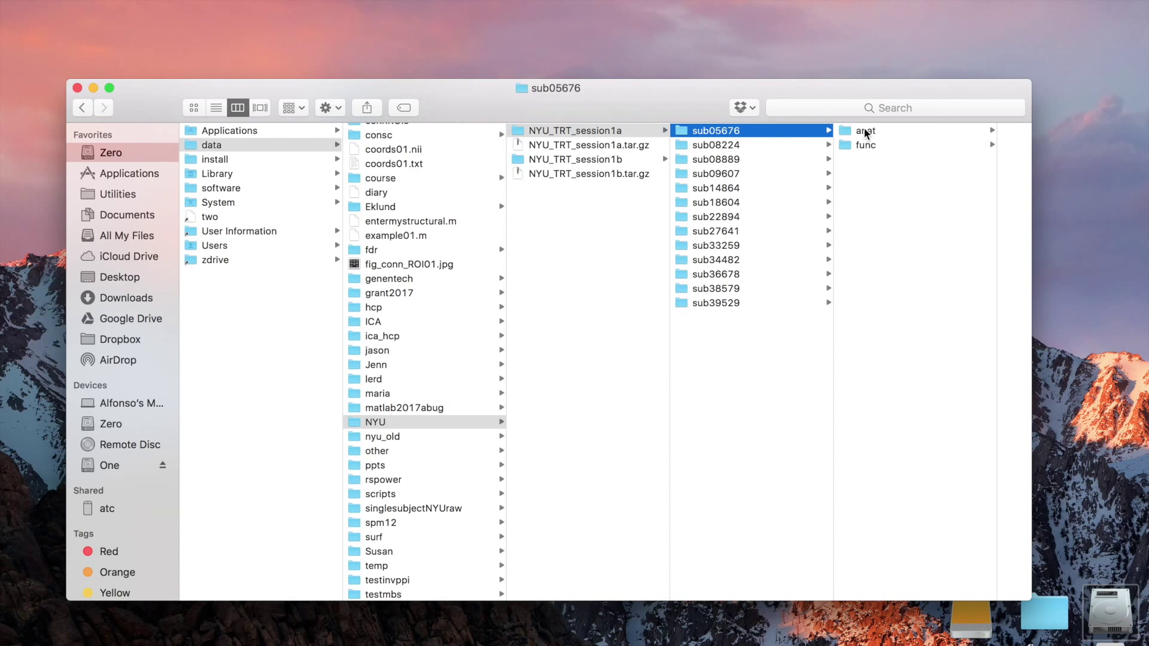
pyautogui.click(742, 149)
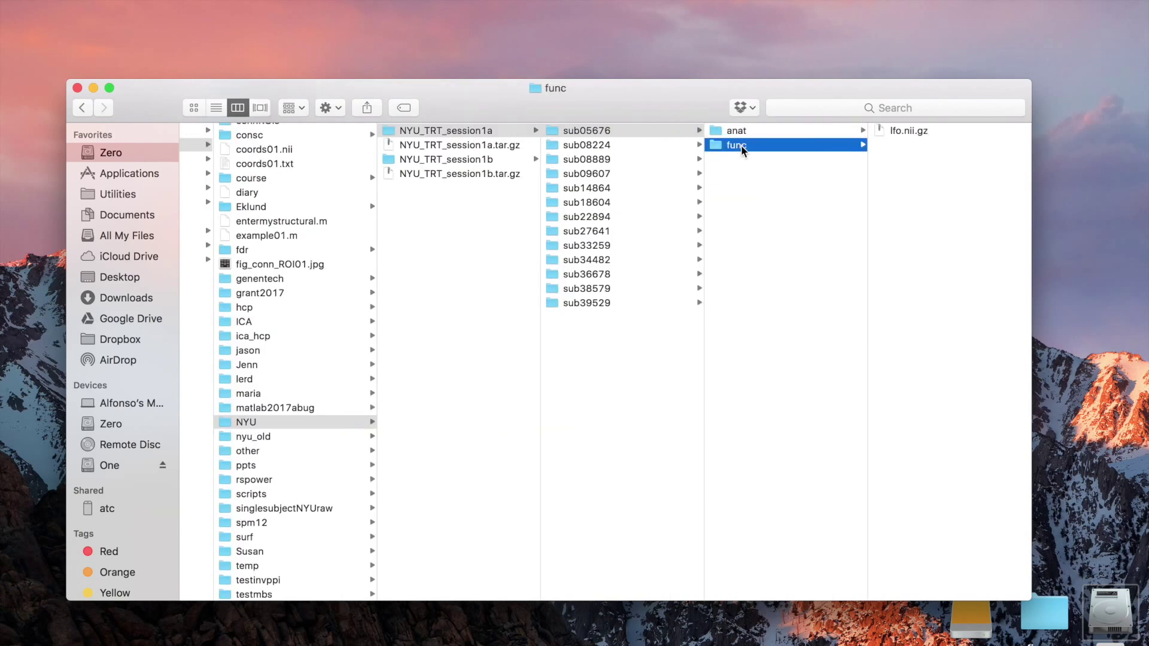
pyautogui.click(747, 135)
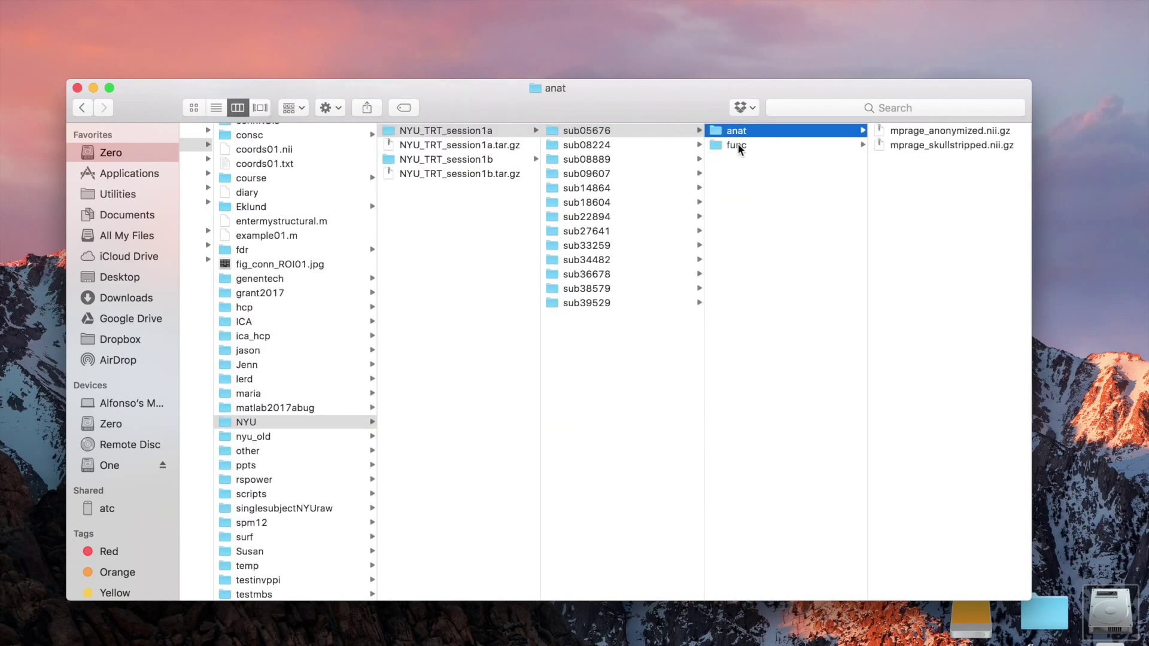
pyautogui.click(740, 147)
pyautogui.moveTo(265, 636)
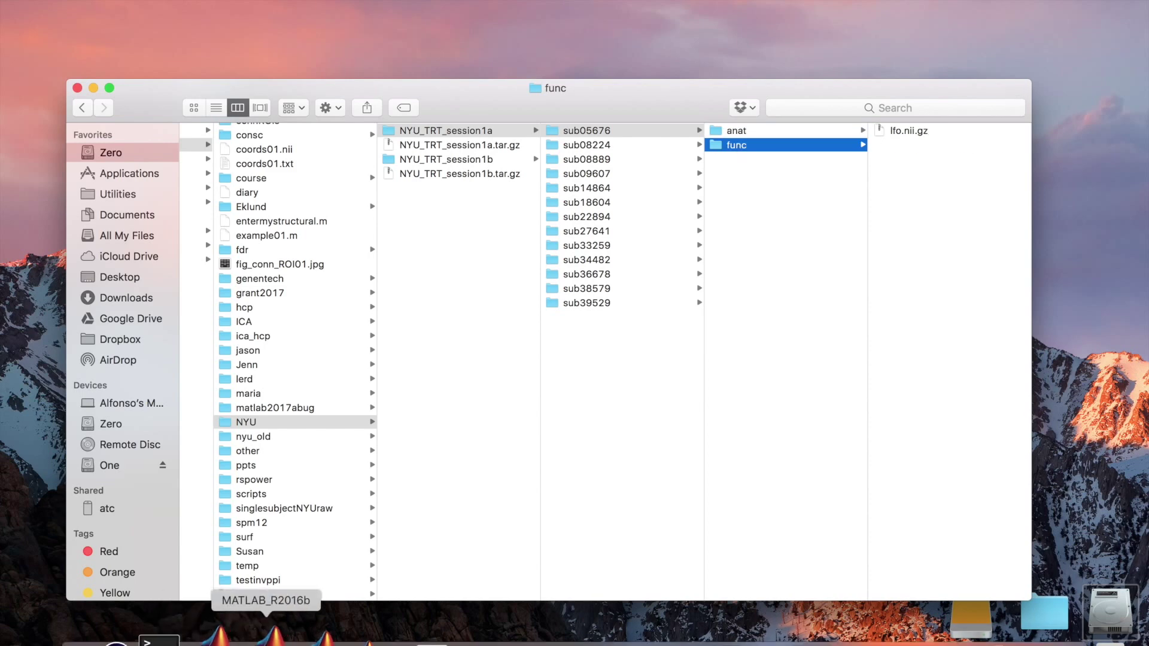
pyautogui.click(222, 636)
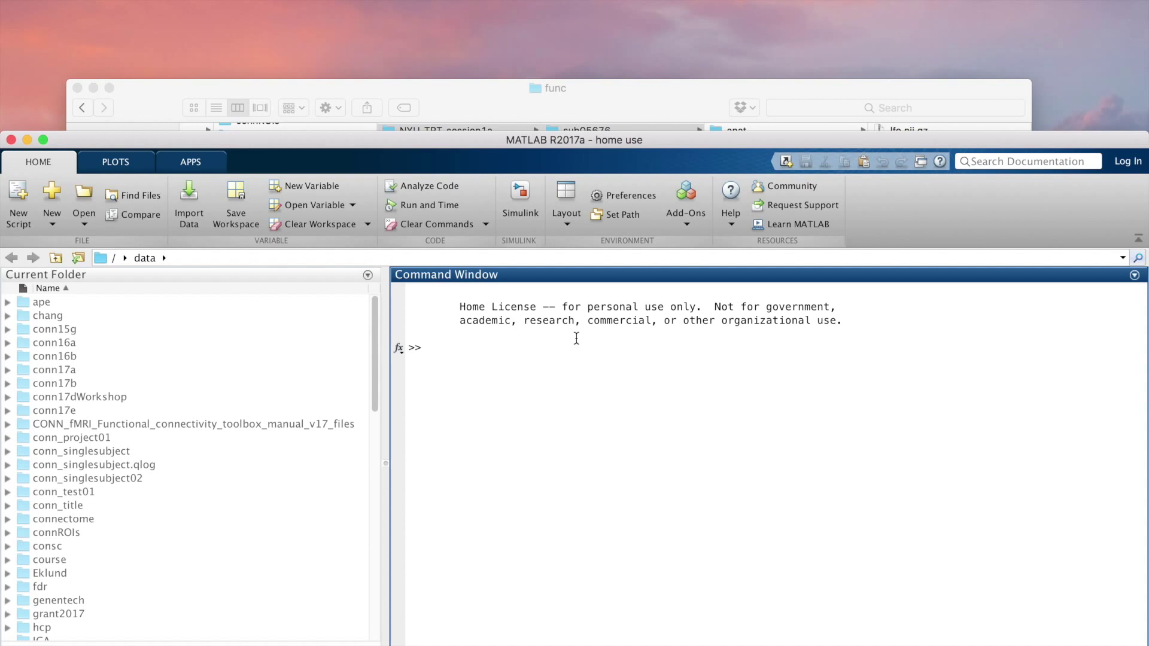
# Step: Confirm conn and spm are on the path with 'which', then launch CONN with 'conn'
pyautogui.write('which conn')
pyautogui.press('Return')
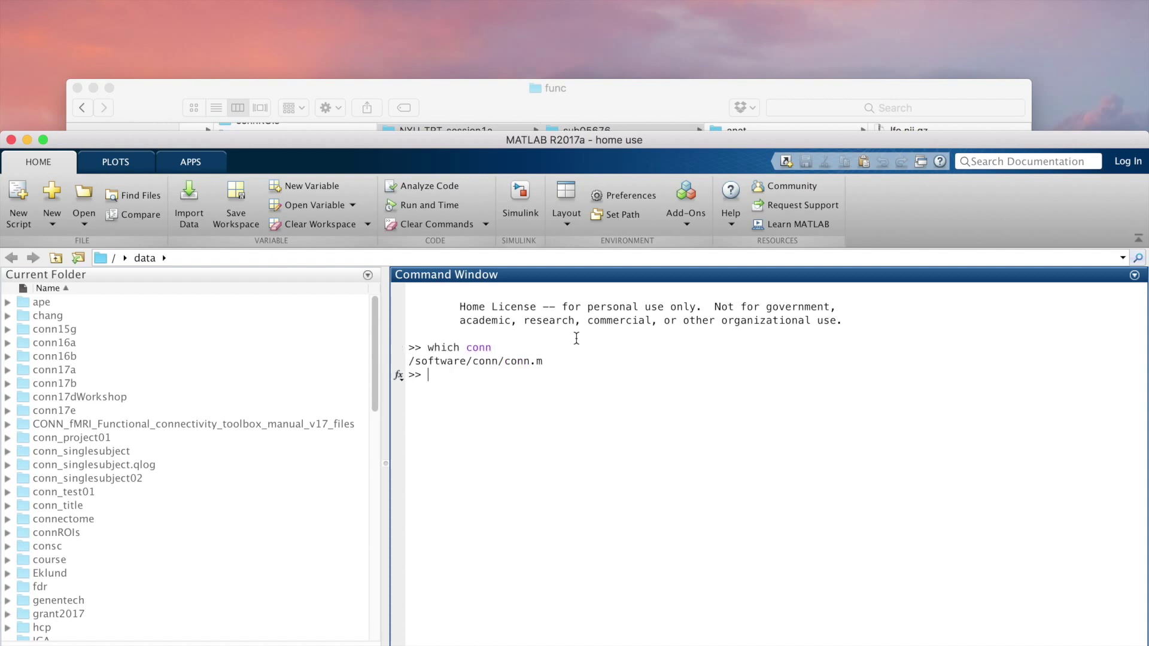
pyautogui.write('which spm')
pyautogui.press('Return')
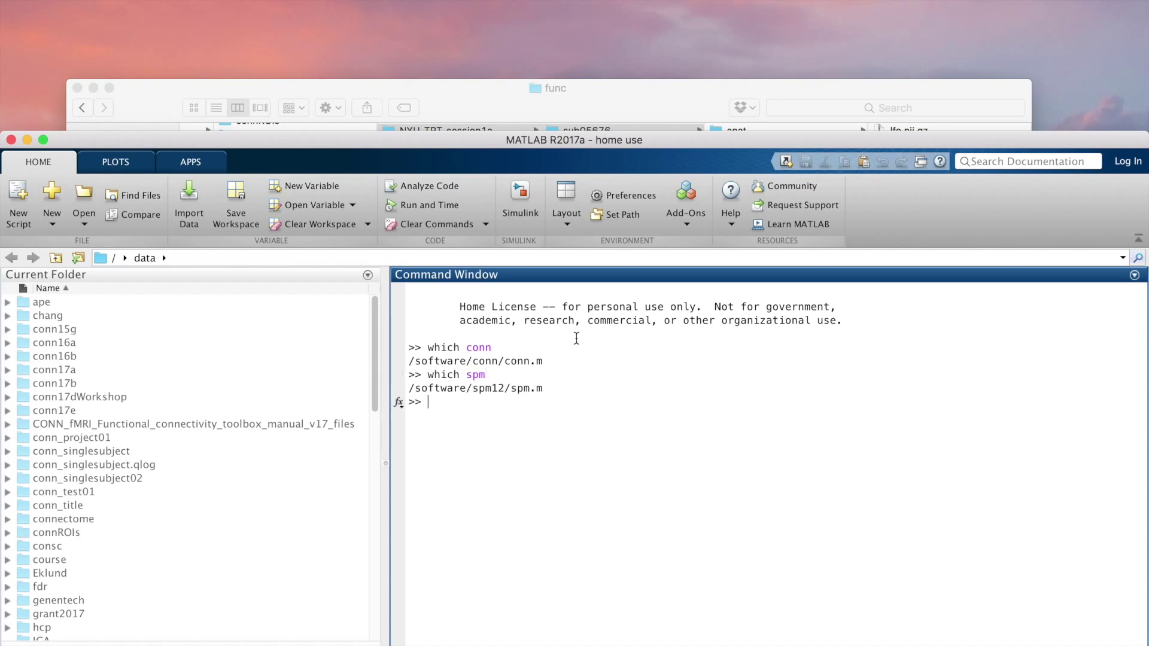
pyautogui.write('conn')
pyautogui.press('Return')
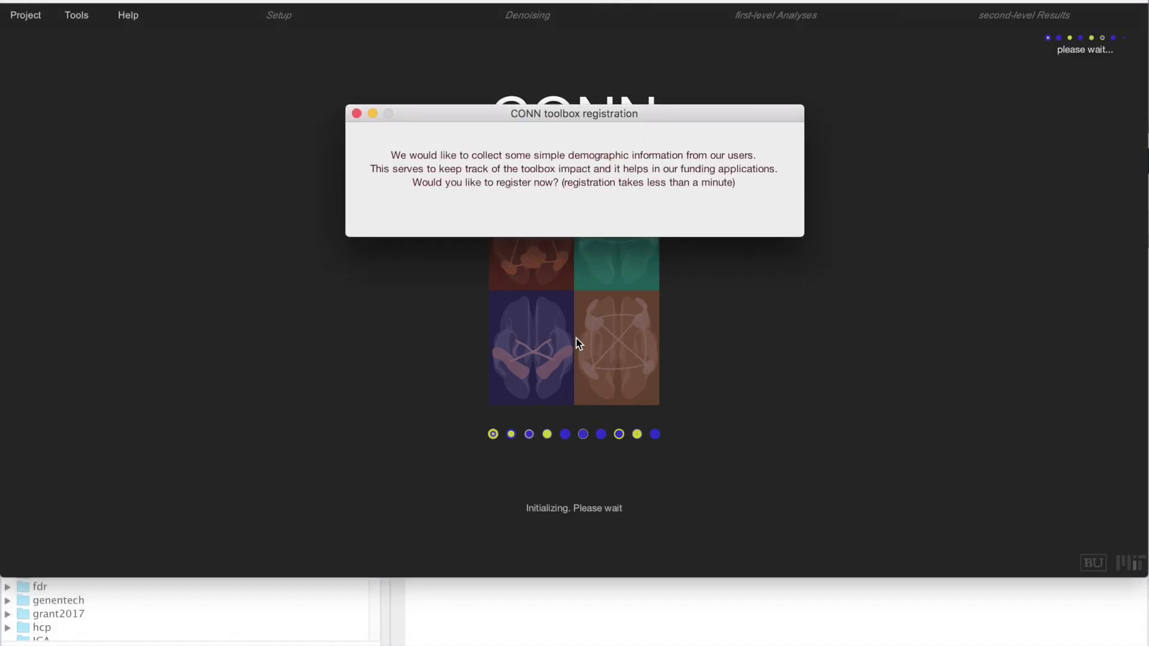
# Step: Skip registration and save a new CONN project named conn_NYU
pyautogui.click(569, 218)
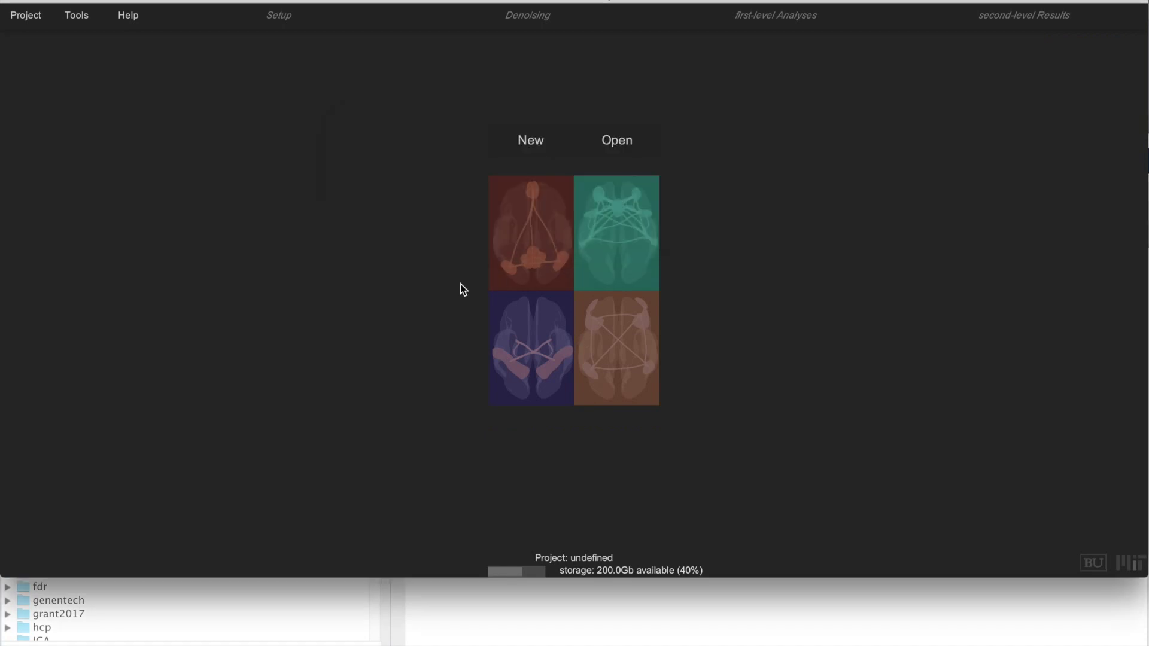
pyautogui.click(533, 143)
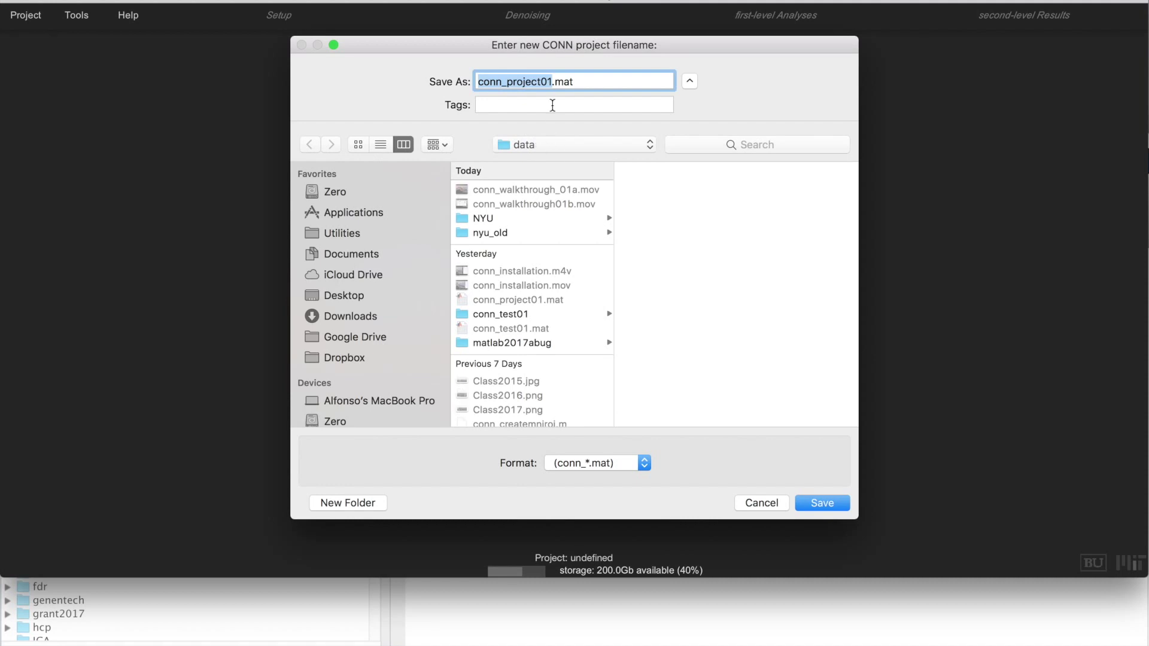
pyautogui.write('conn')
pyautogui.write('_NYU1')
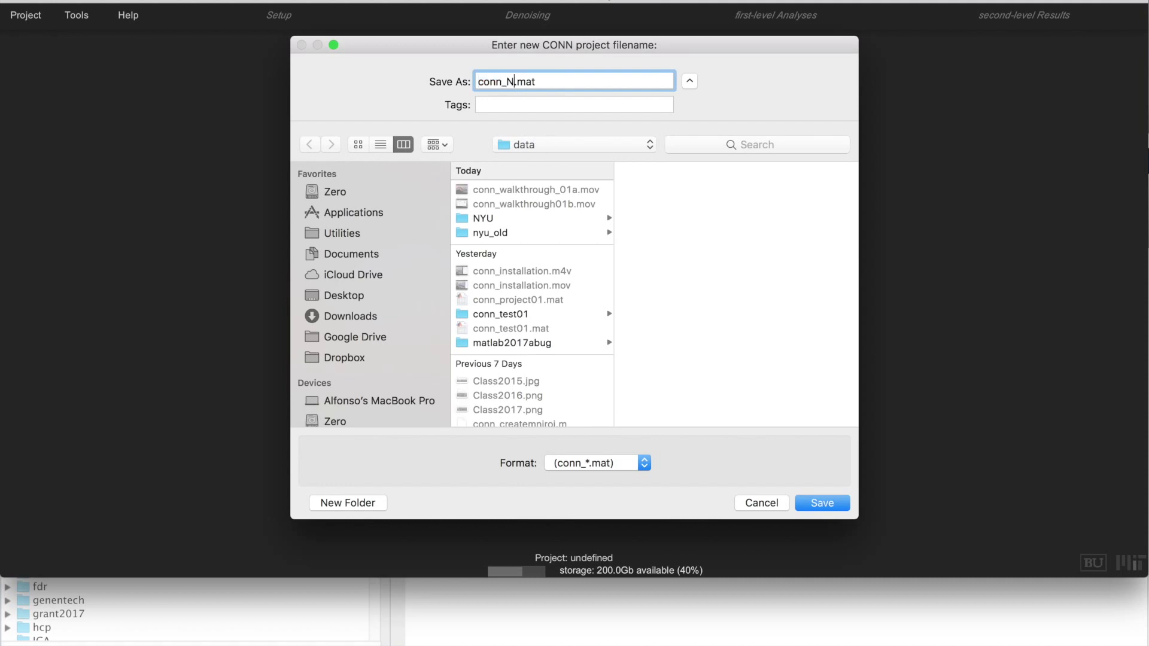
pyautogui.press('Return')
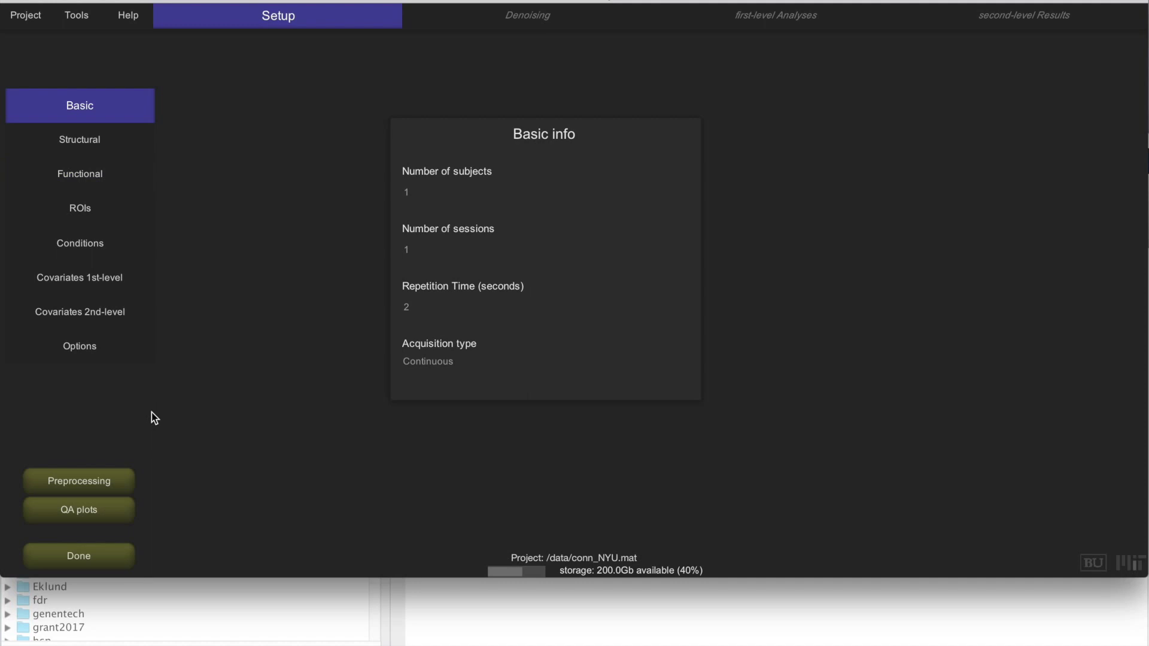
# Step: Change the number of subjects to 25 and switch to the Structural data page
pyautogui.moveTo(433, 363)
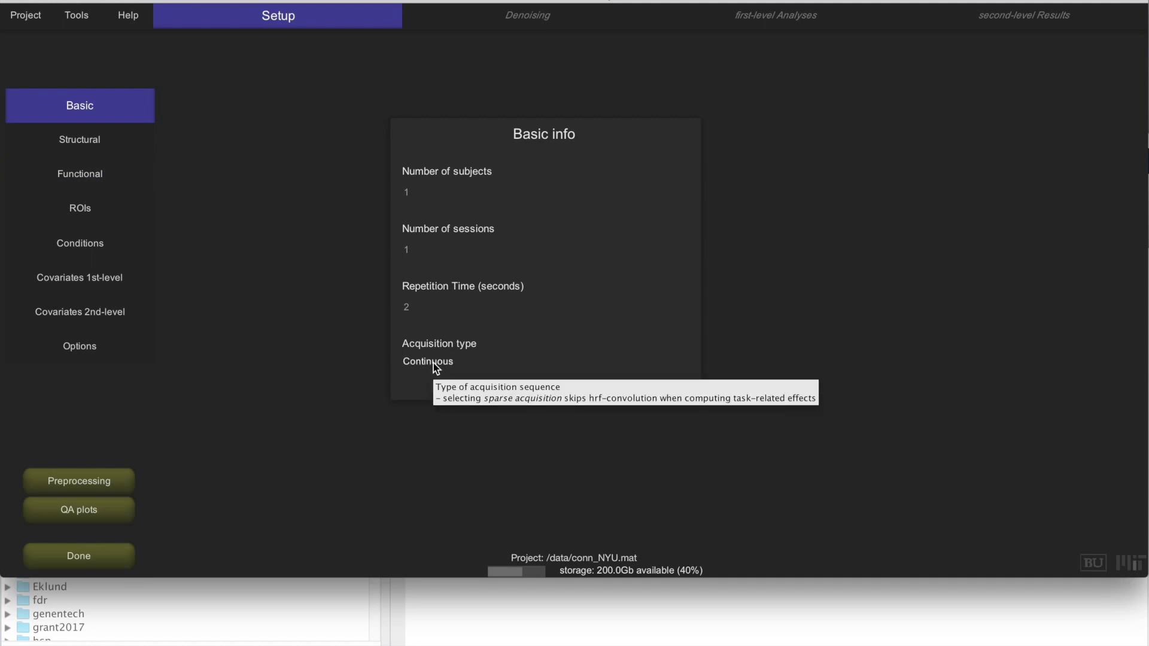
pyautogui.click(431, 307)
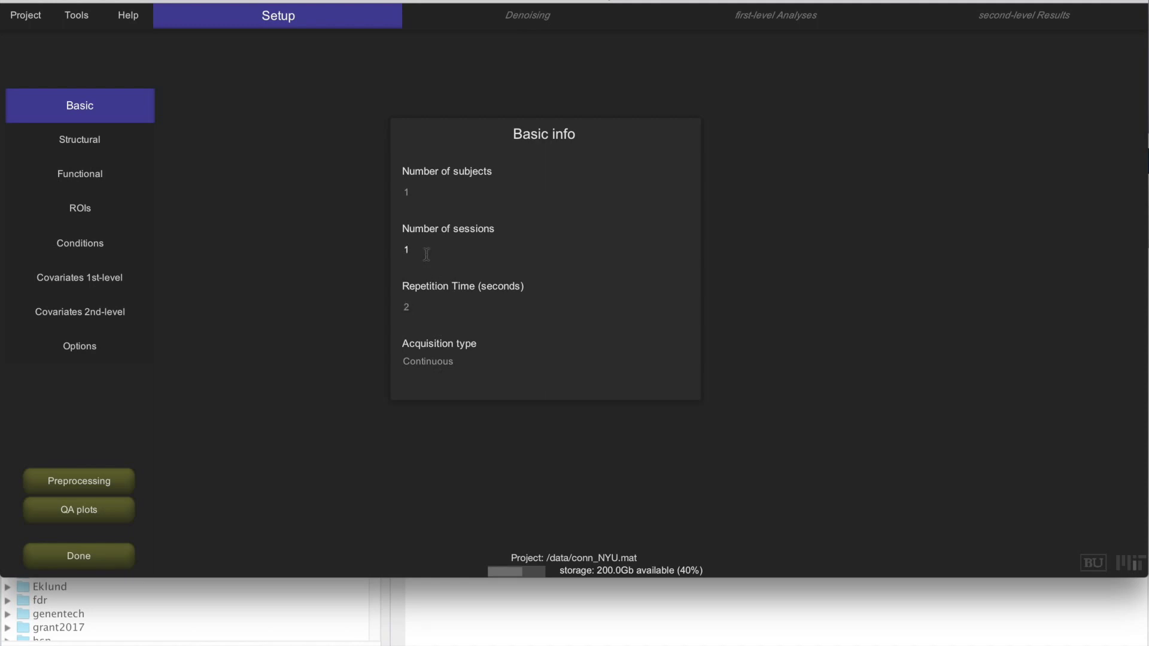
pyautogui.click(421, 250)
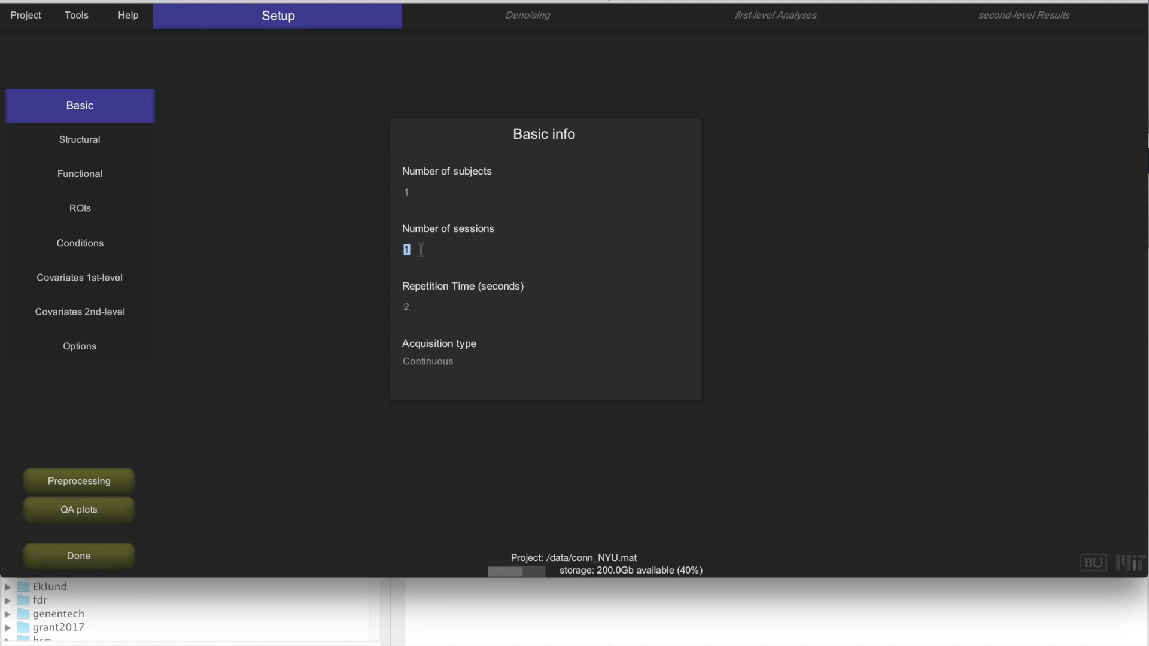
pyautogui.click(420, 192)
pyautogui.write('25')
pyautogui.press('Return')
pyautogui.click(75, 144)
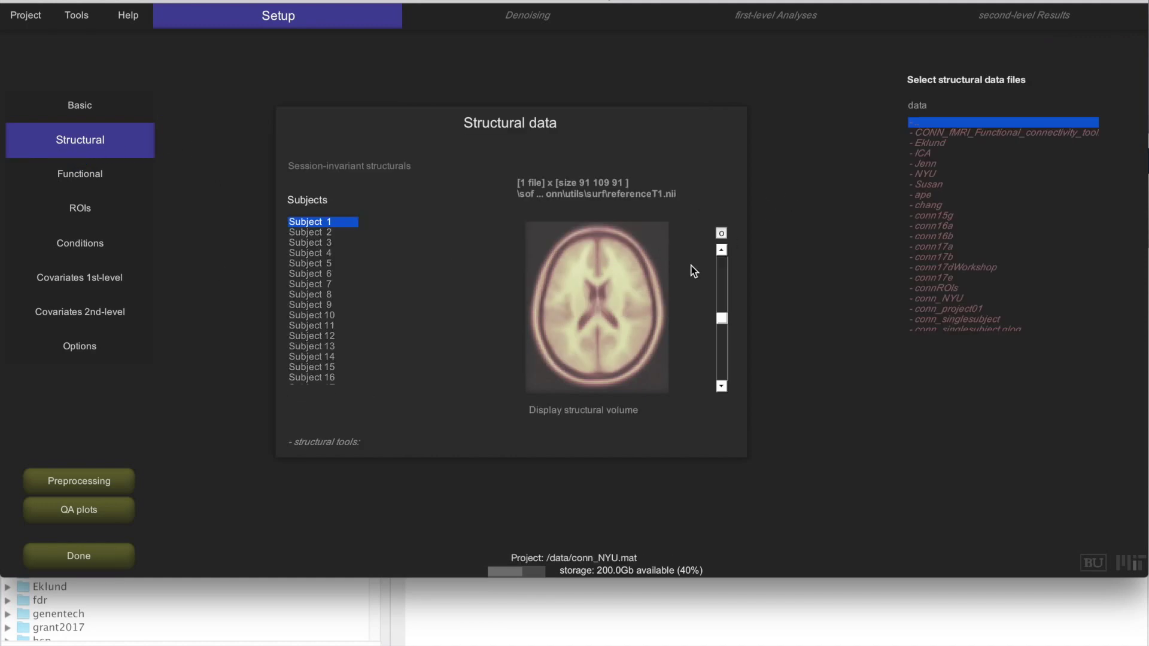
# Step: Assign NYU_TRT_session1a/sub05676/anat/mprage_anonymized.nii.gz as Subject 1's structural and confirm
pyautogui.click(924, 175)
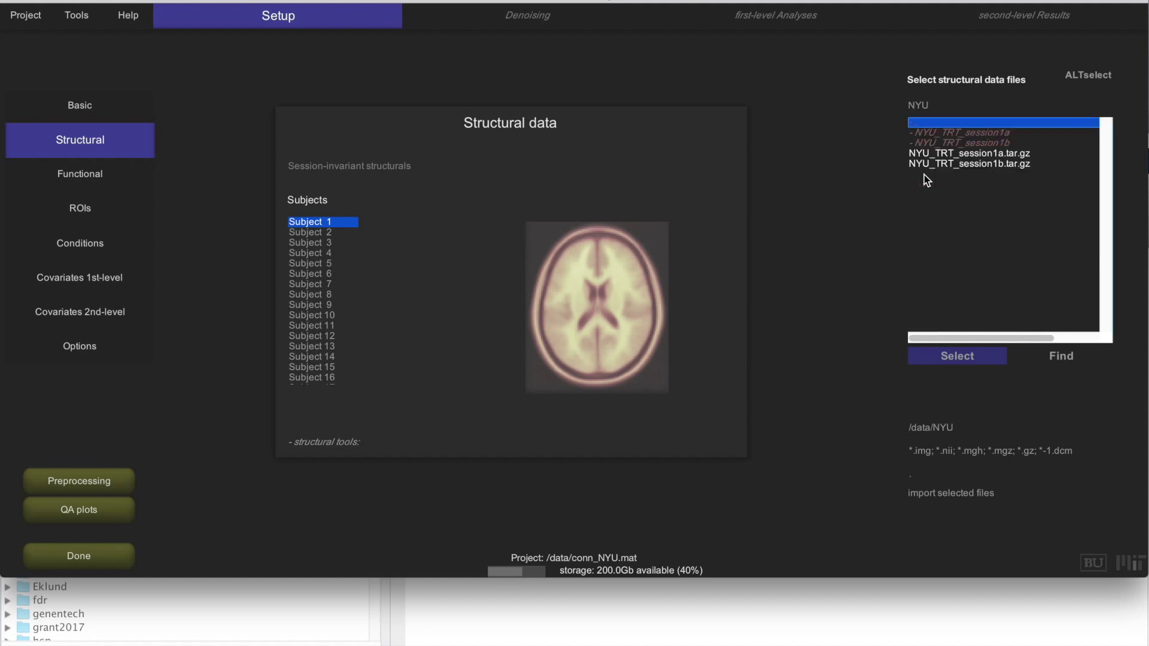
pyautogui.click(949, 134)
pyautogui.click(943, 134)
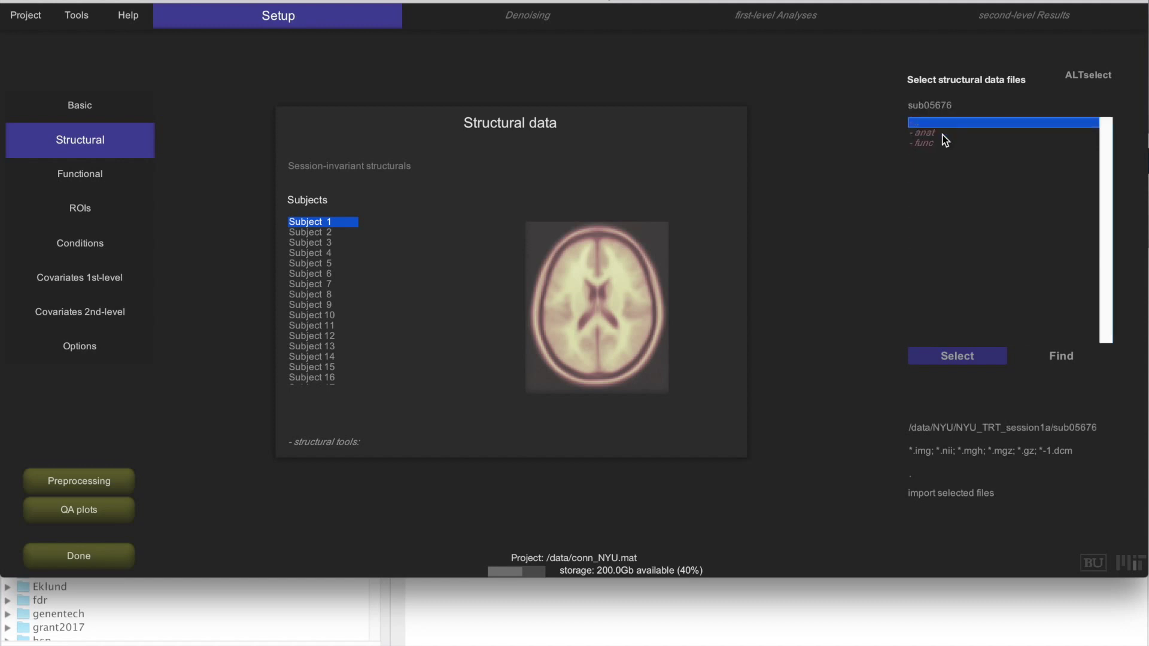
pyautogui.click(928, 132)
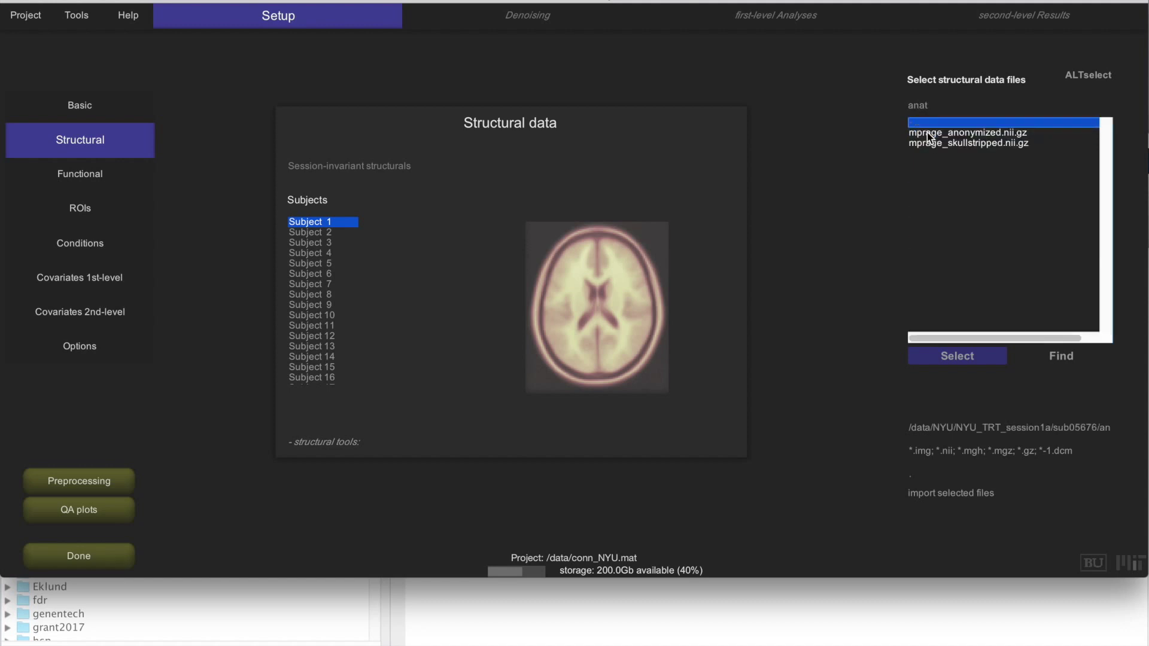
pyautogui.click(967, 132)
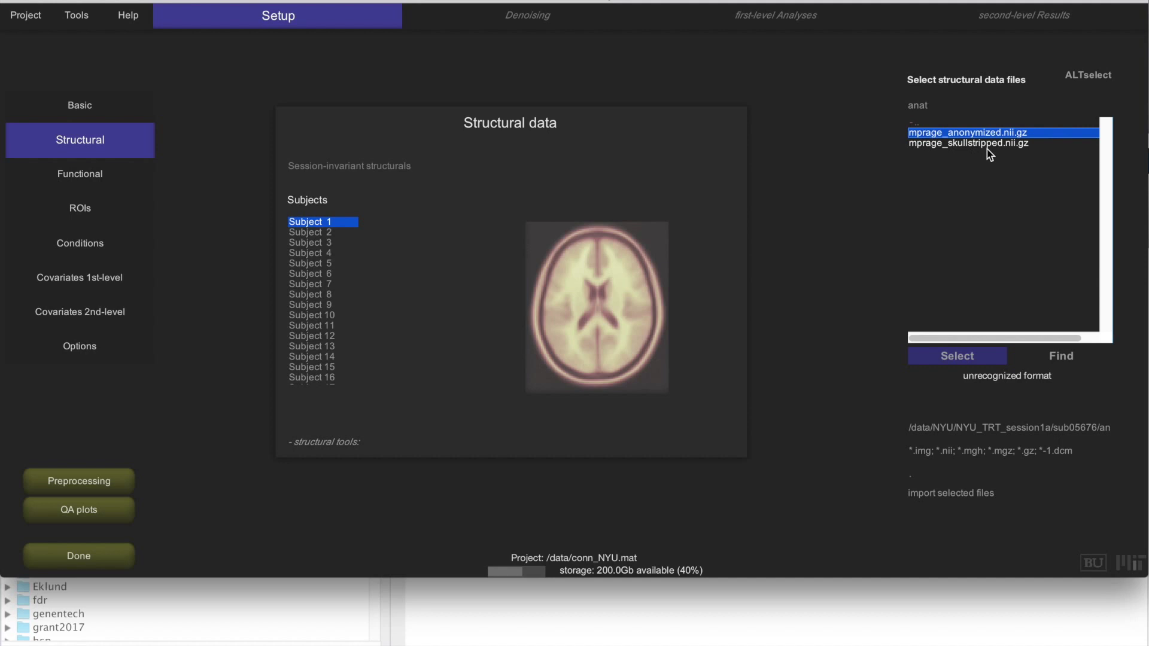
pyautogui.doubleClick(943, 134)
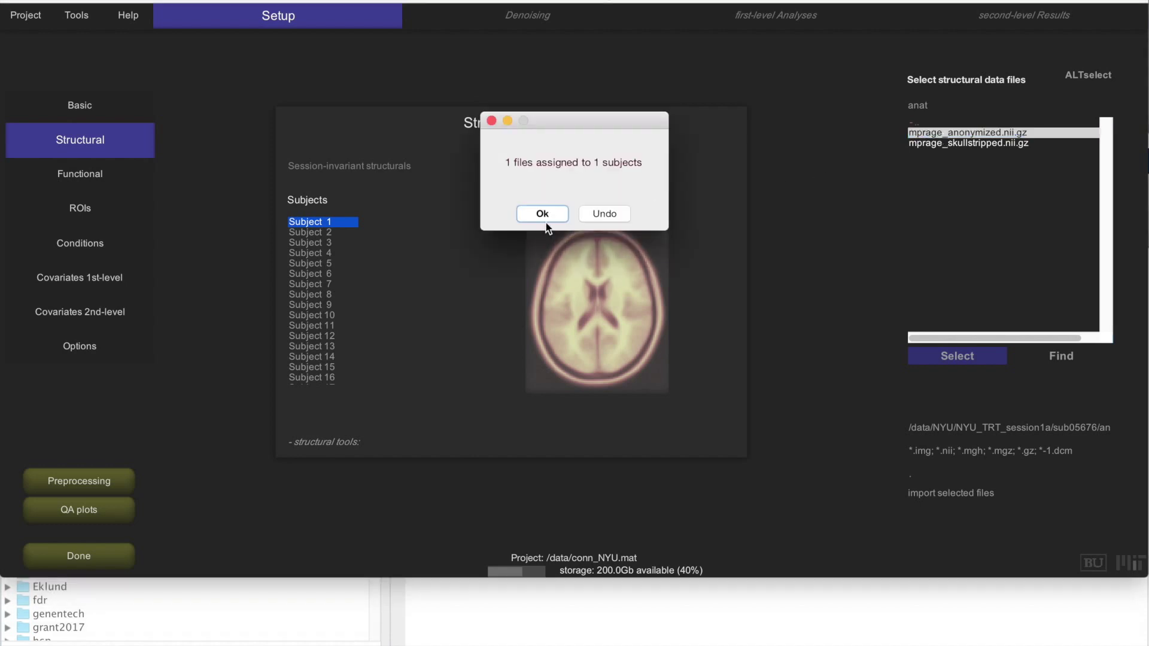
pyautogui.click(536, 216)
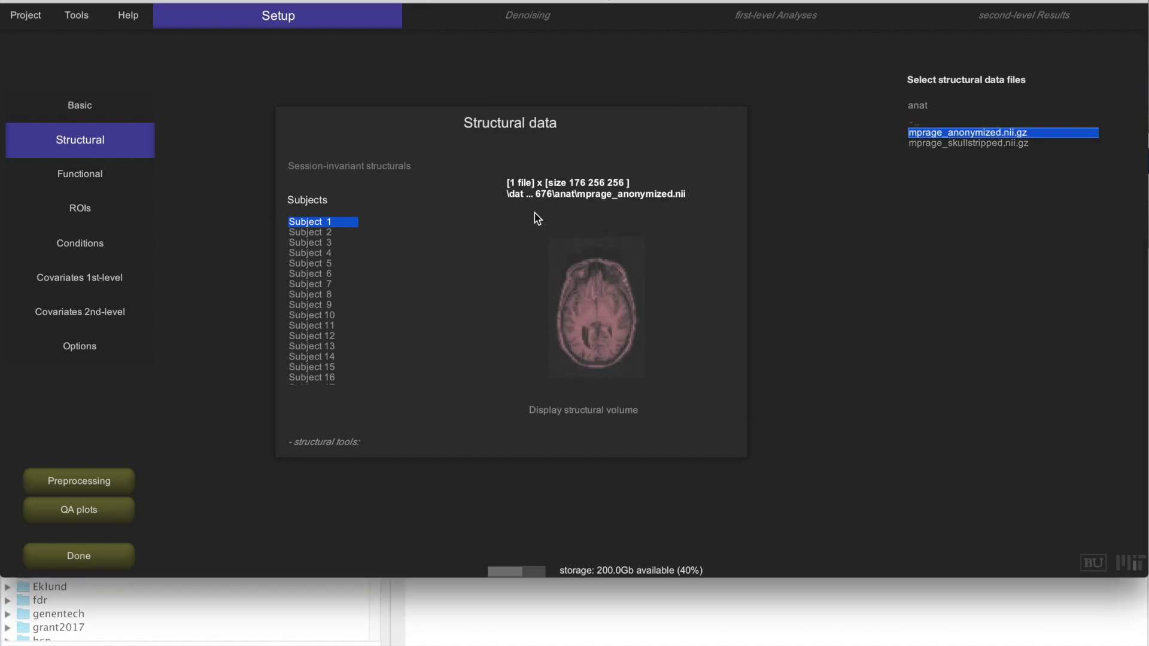
# Step: Filter for mprage_anonymized.nii.gz and search all subfolders of /data/NYU for matches
pyautogui.moveTo(583, 325)
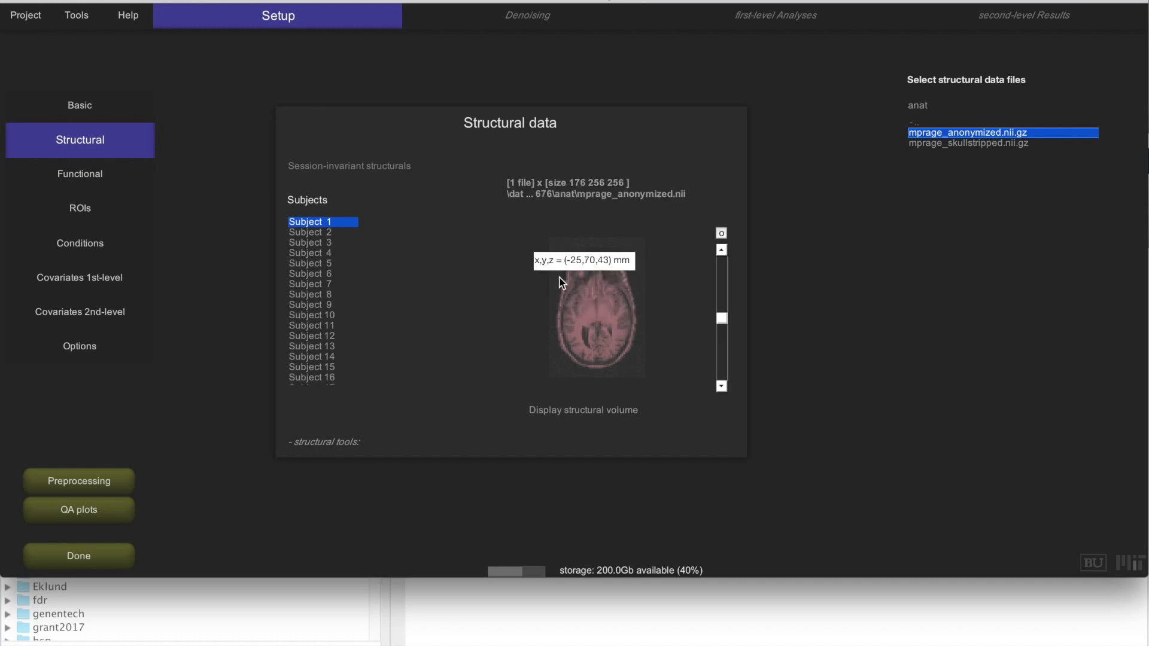
pyautogui.moveTo(992, 157)
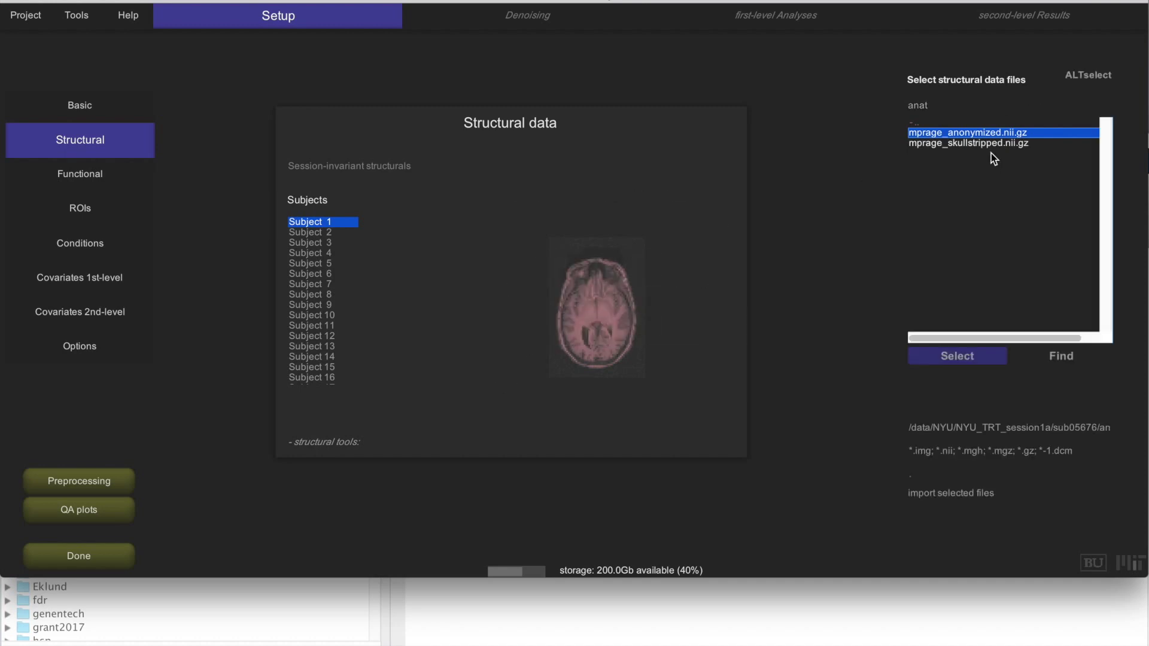
pyautogui.tripleClick(961, 446)
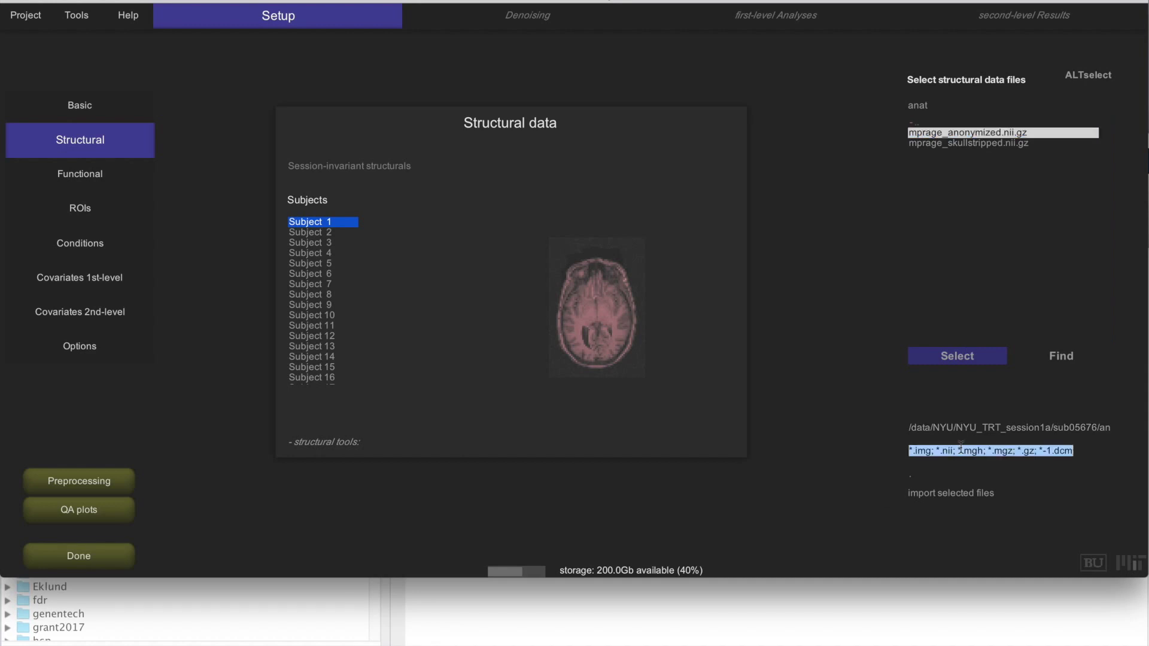
pyautogui.write('mprage')
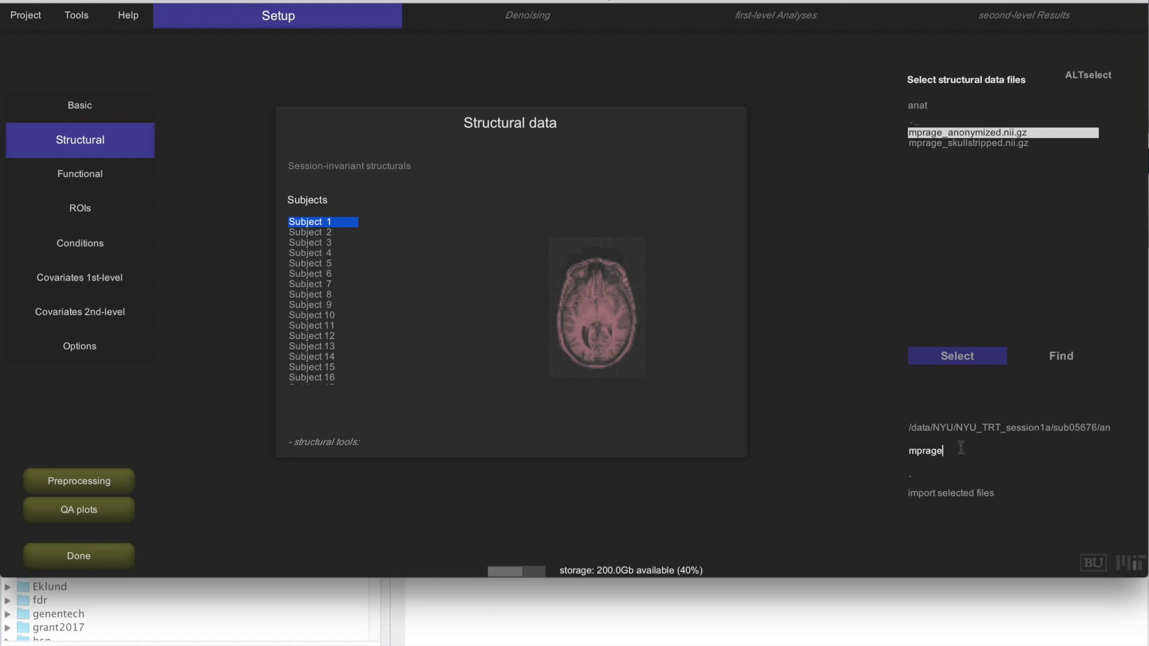
pyautogui.write('_anonymized.nii.gz')
pyautogui.press('Return')
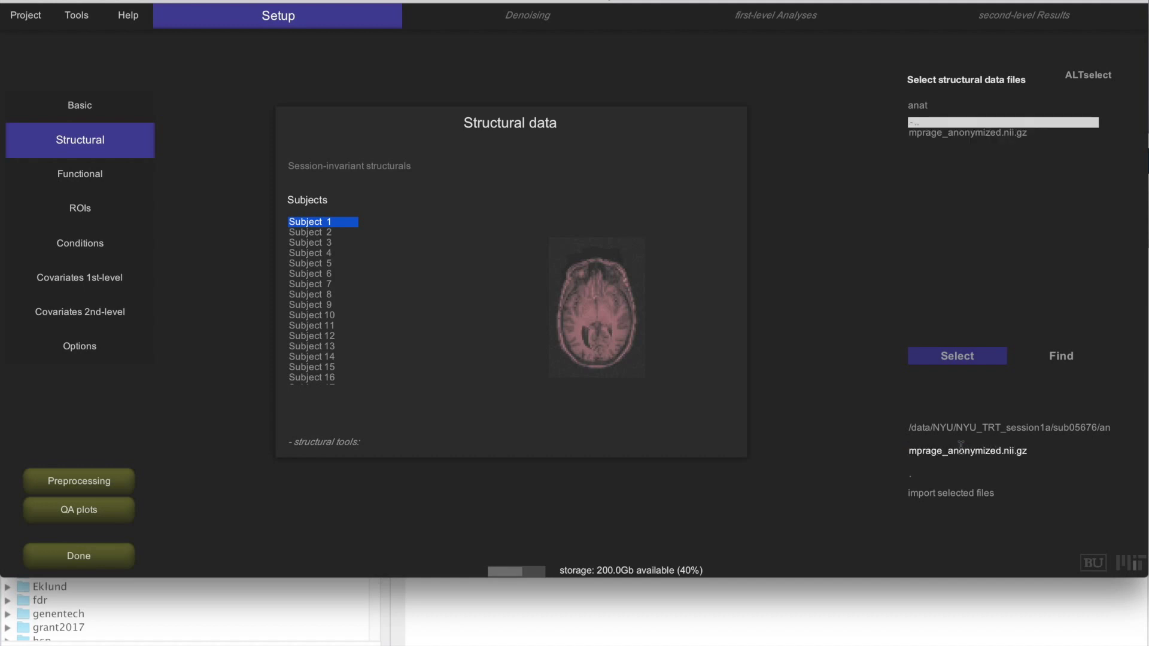
pyautogui.click(922, 109)
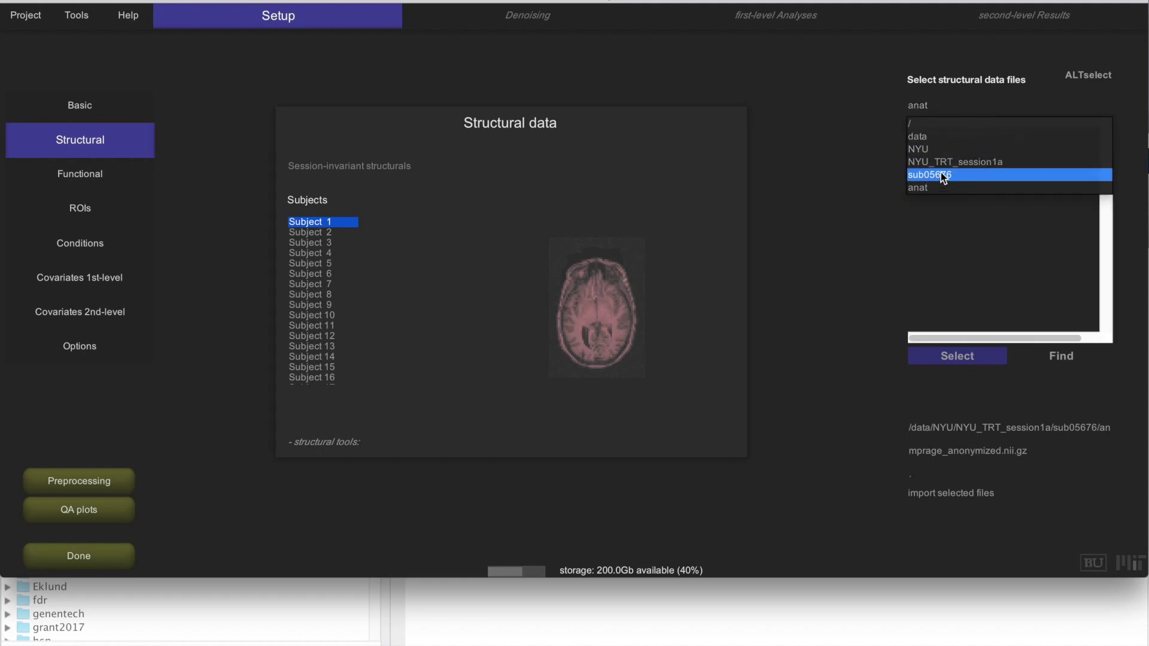
pyautogui.click(936, 148)
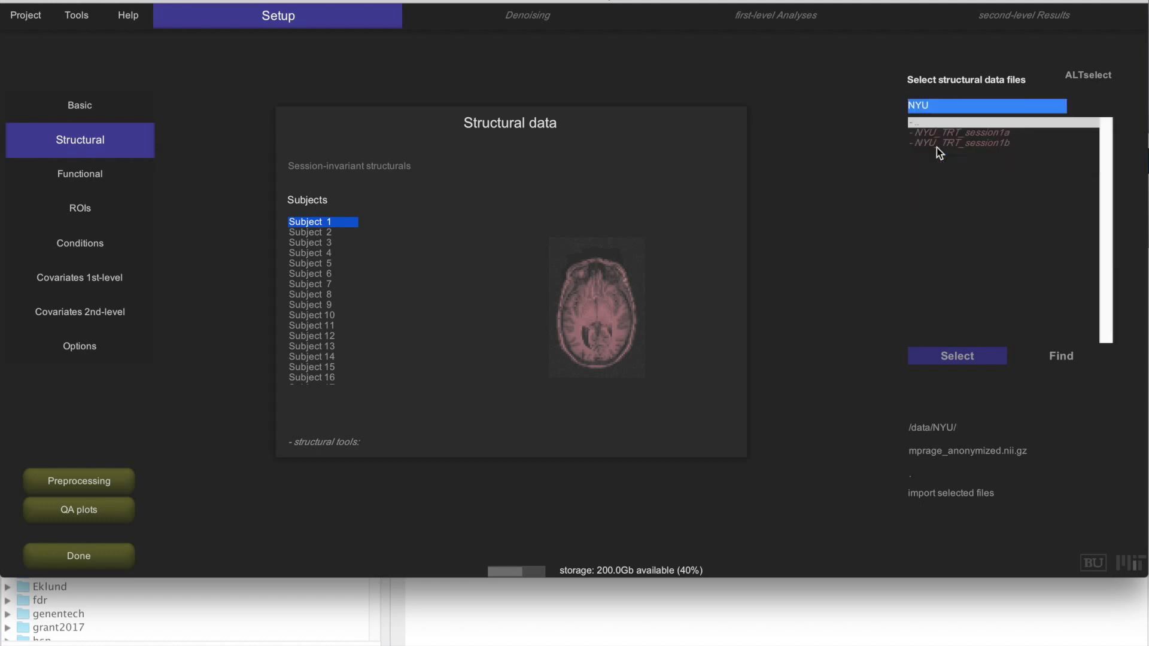
pyautogui.click(1061, 357)
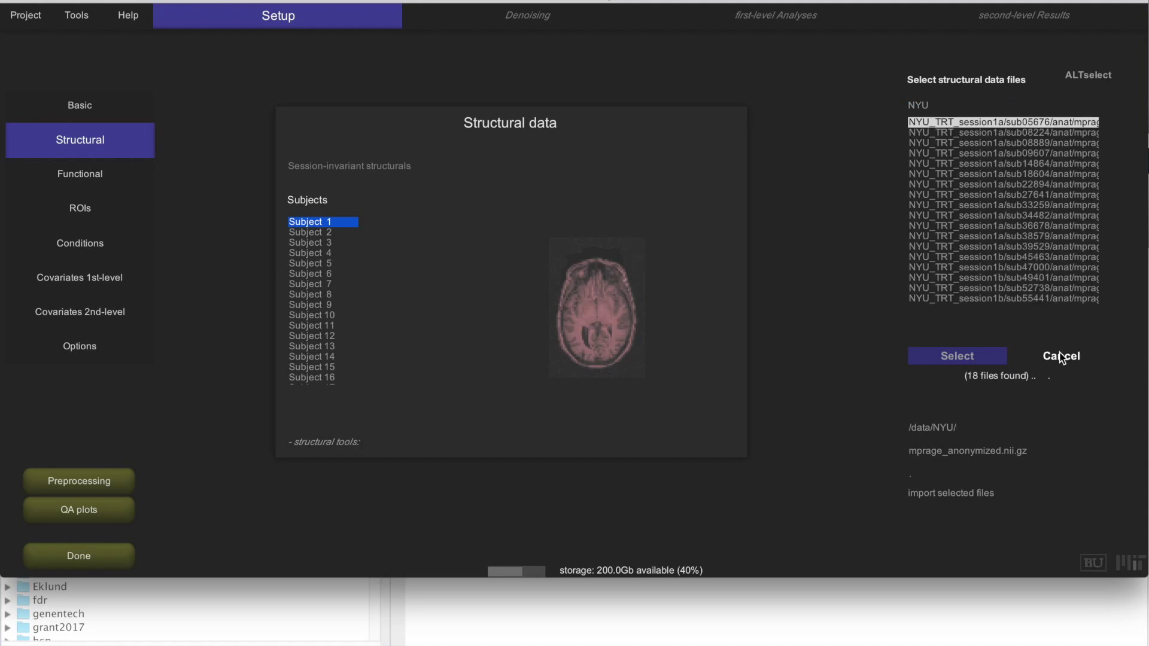
pyautogui.tripleClick(966, 453)
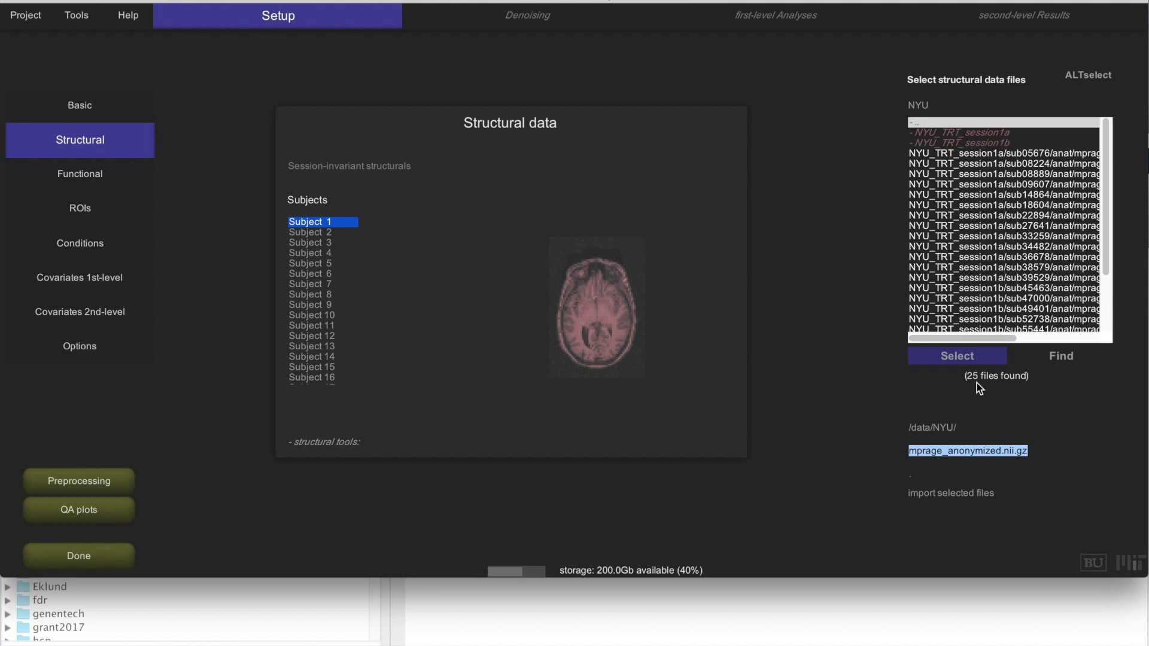
# Step: Select all 25 found anatomical files and Subjects 1 through 25
pyautogui.click(980, 155)
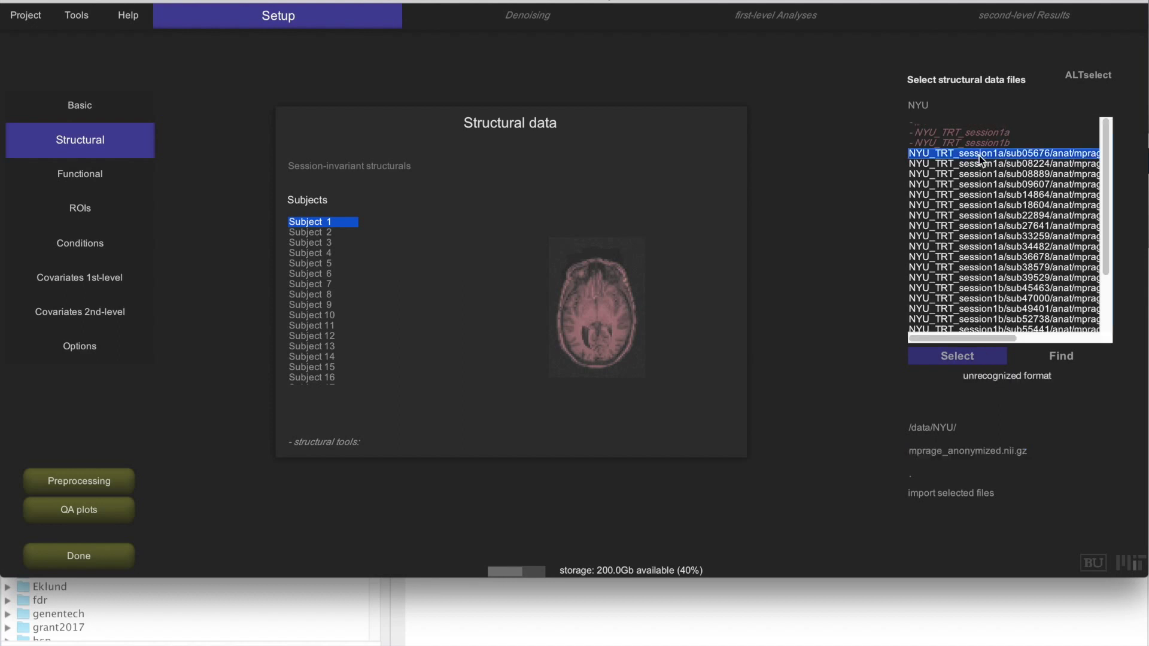
pyautogui.scroll(-3, 986, 263)
pyautogui.keyDown('shift'); pyautogui.click(979, 330); pyautogui.keyUp('shift')
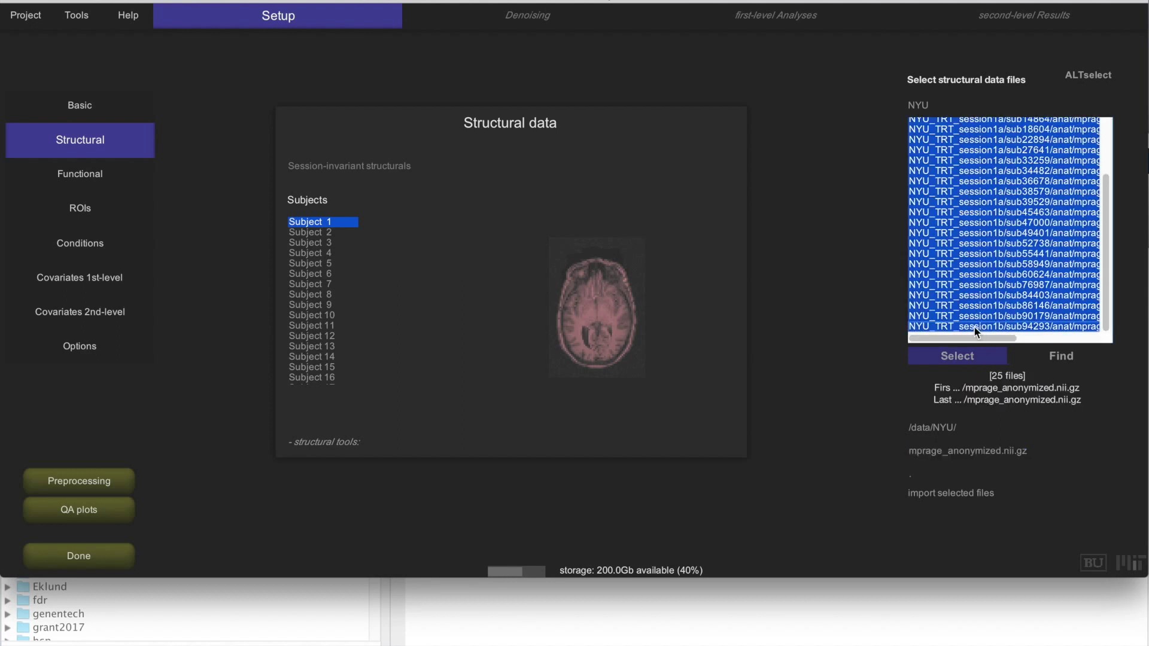
pyautogui.click(958, 356)
pyautogui.click(324, 276)
pyautogui.hotkey('shift', 'End')
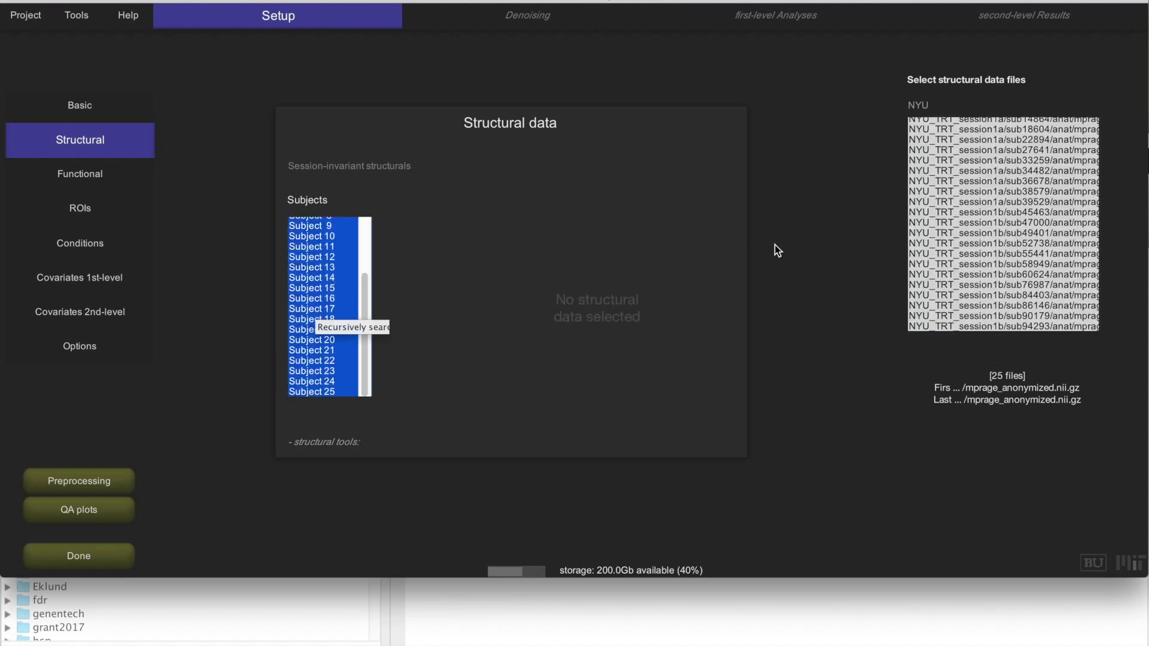
pyautogui.moveTo(1057, 228)
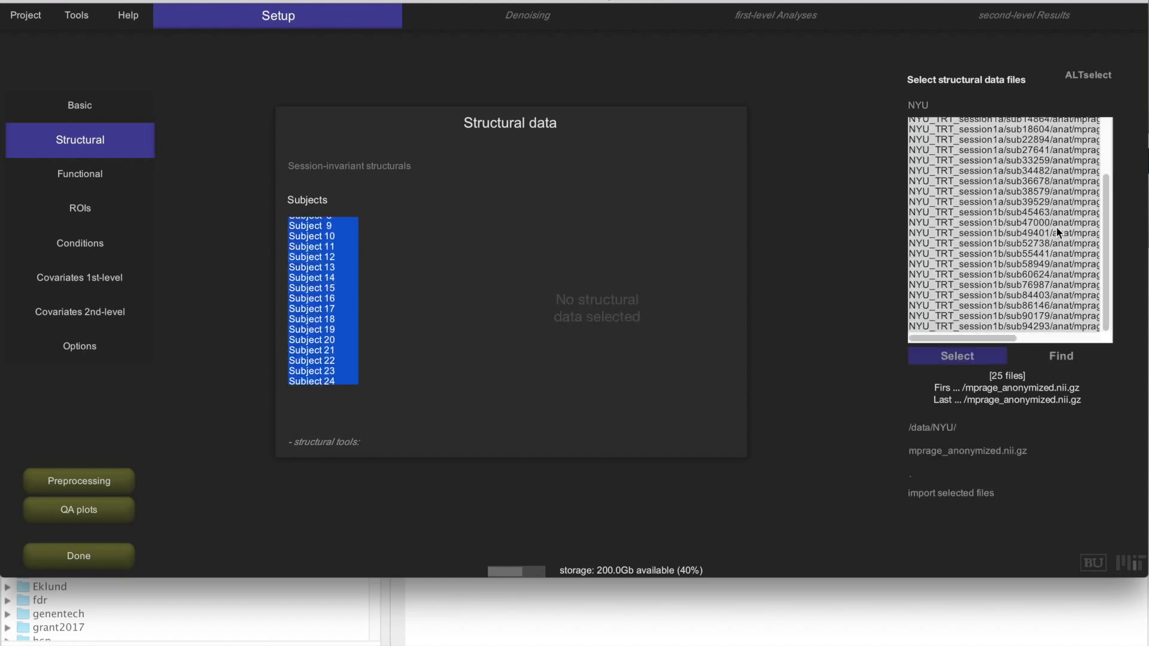
# Step: Import the 25 anatomical files into the 25 subjects and accept the assignment
pyautogui.click(941, 354)
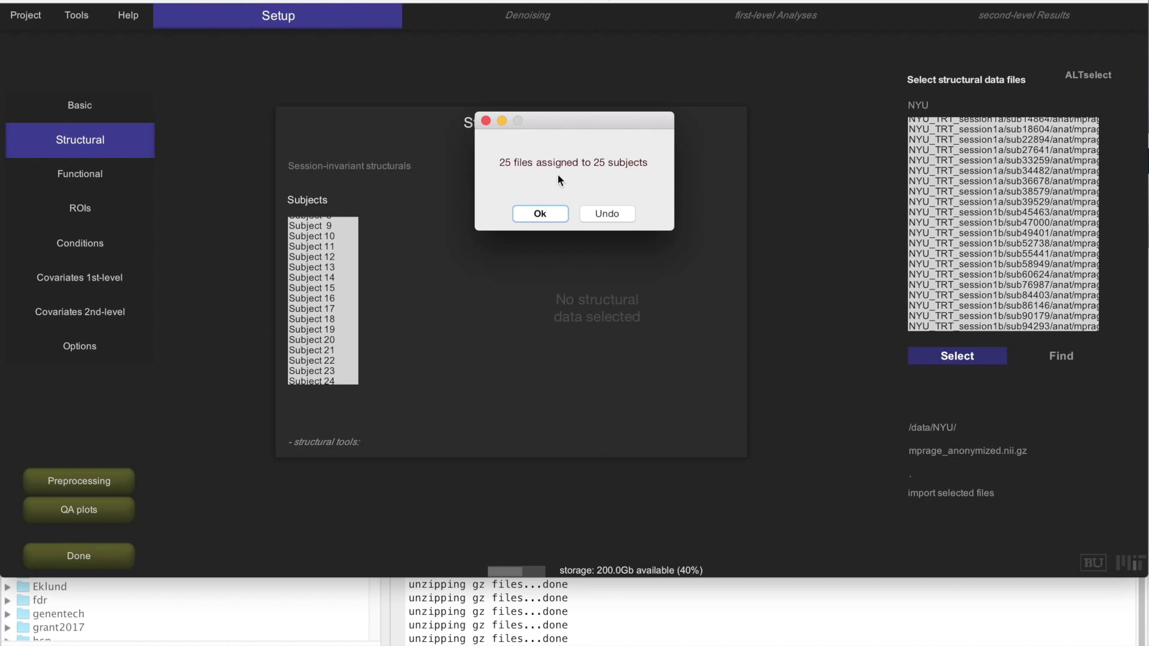
pyautogui.click(533, 217)
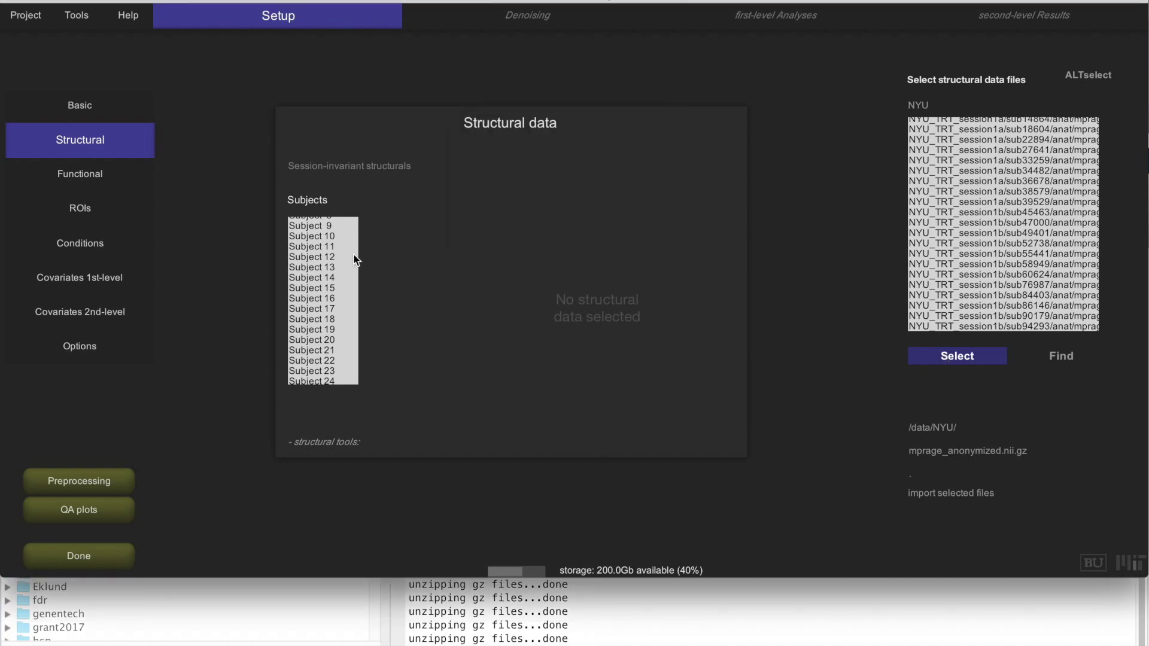
# Step: Review Subjects 2–4's structural scans, browsing Subject 4's slices in sagittal view, and show the structural tools
pyautogui.scroll(3, 338, 237)
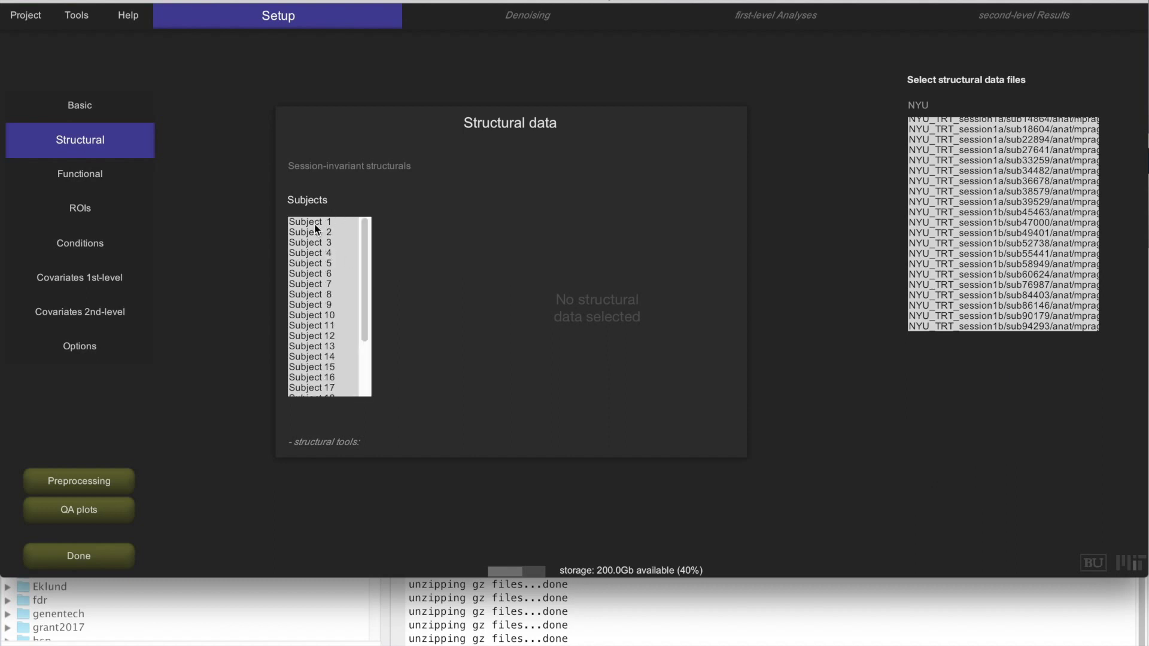
pyautogui.click(316, 233)
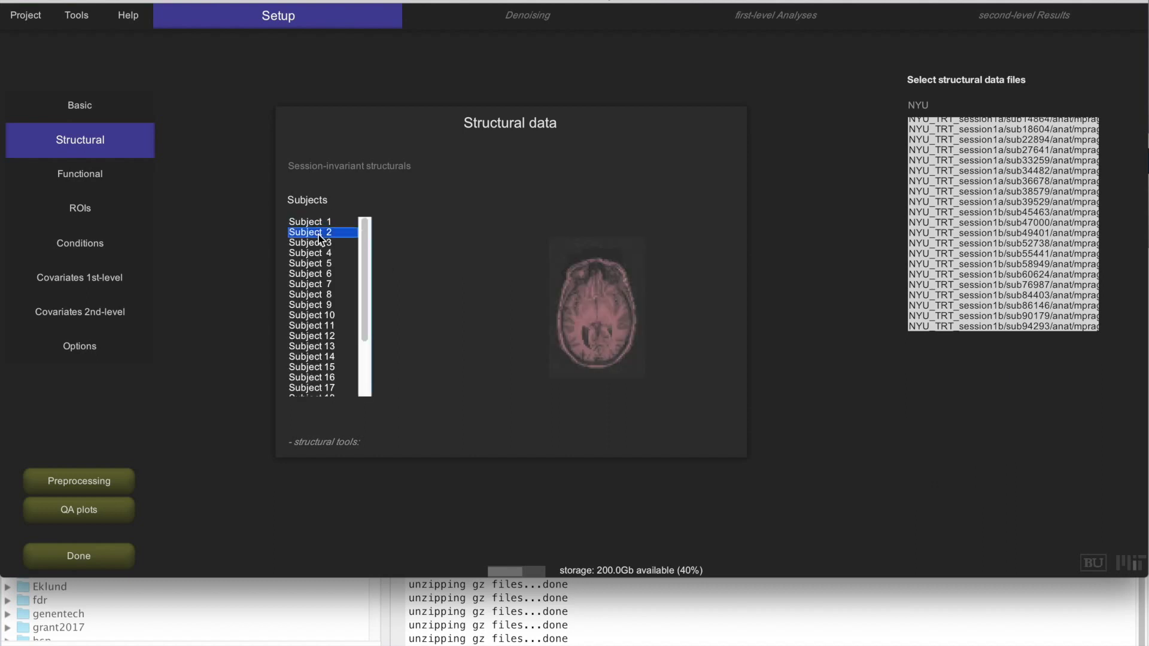
pyautogui.press('Down')
pyautogui.press('Down')
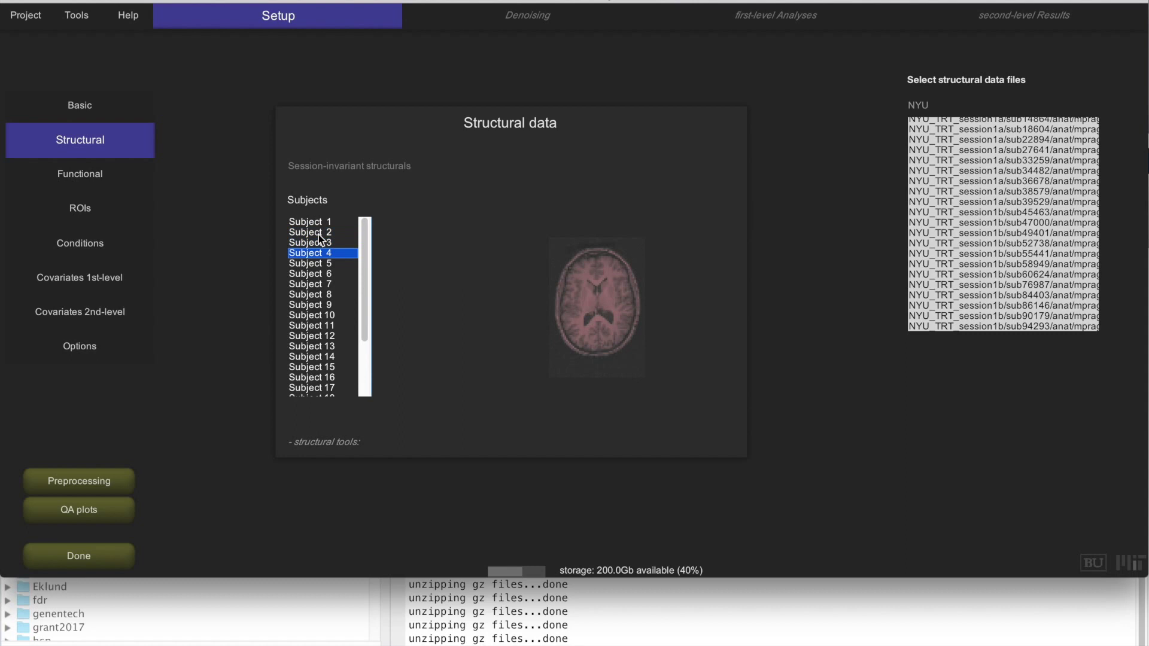
pyautogui.moveTo(668, 347)
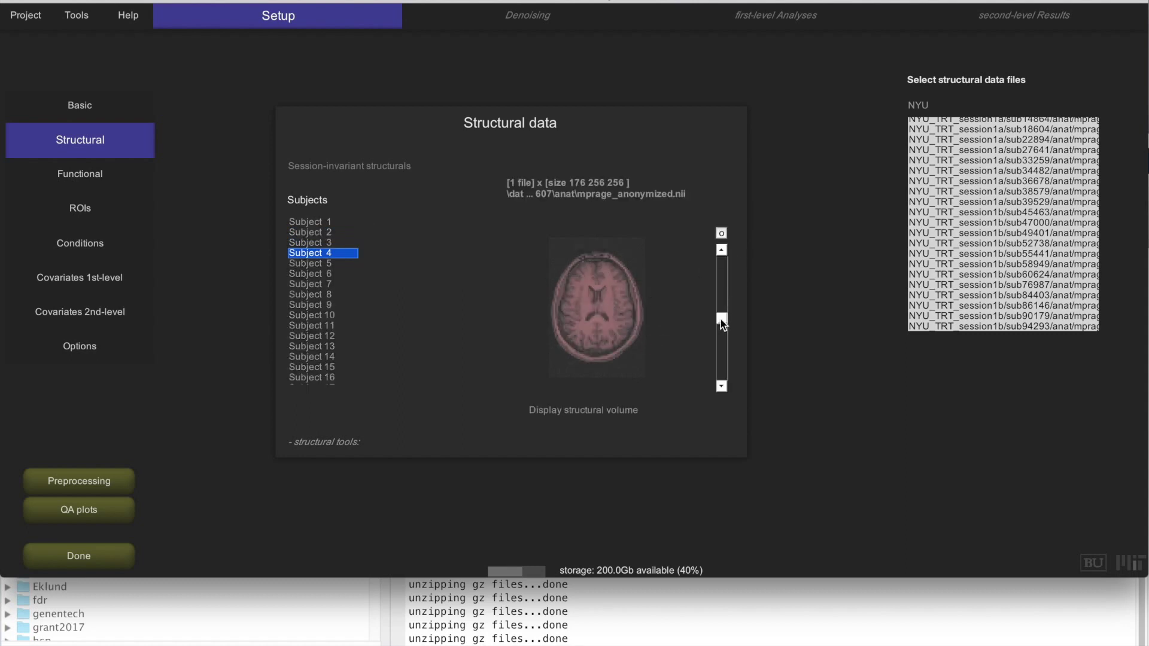
pyautogui.moveTo(721, 323); pyautogui.dragTo(721, 349)
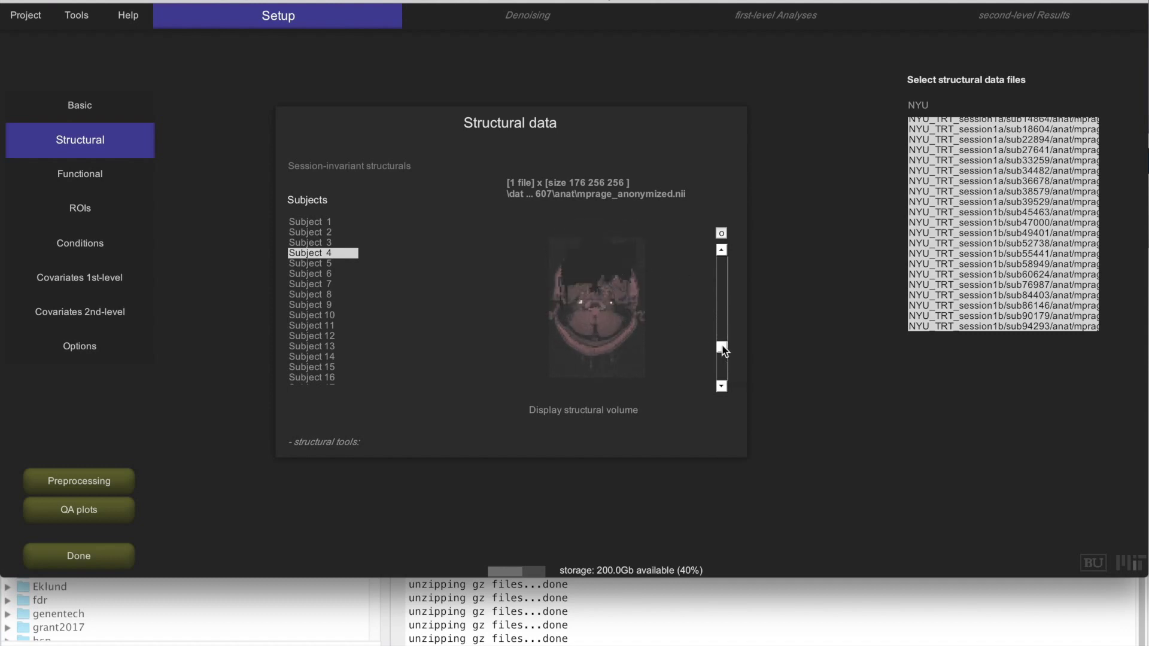
pyautogui.moveTo(721, 348); pyautogui.dragTo(721, 334)
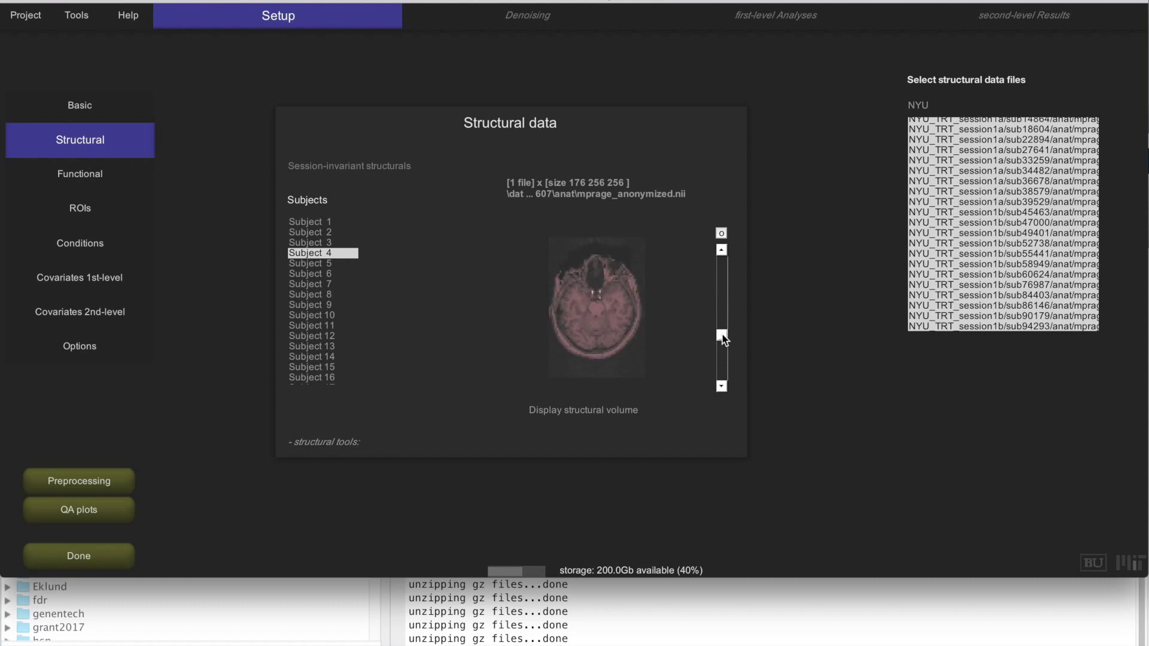
pyautogui.click(723, 234)
pyautogui.click(723, 234)
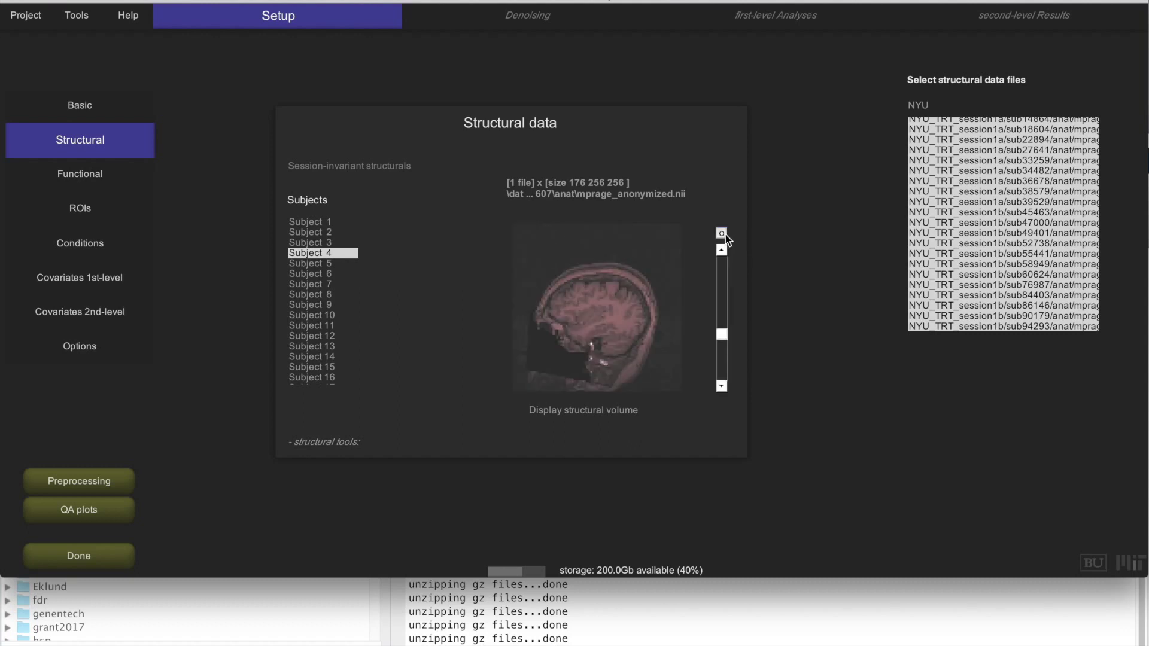
pyautogui.click(326, 444)
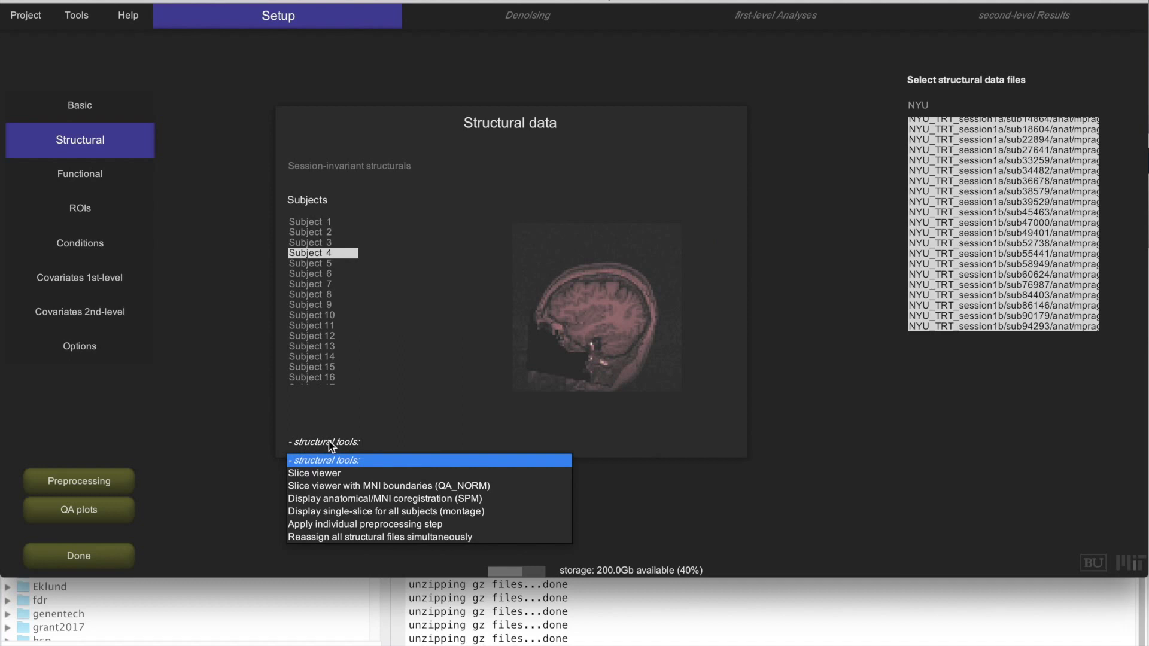
pyautogui.click(314, 472)
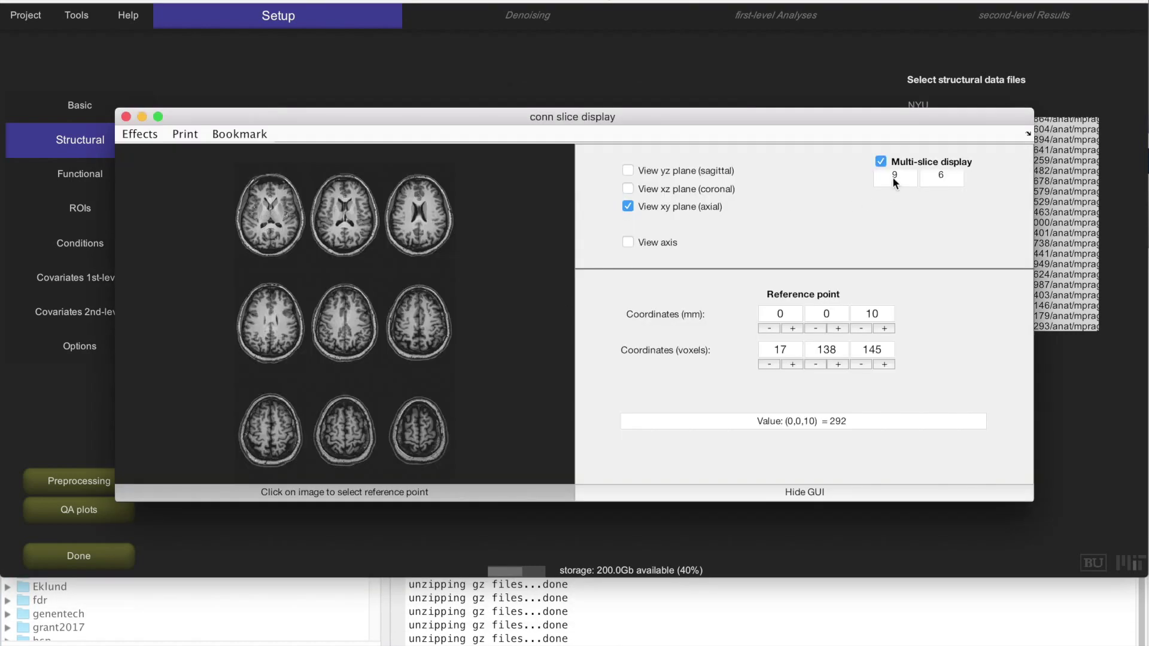
pyautogui.click(880, 161)
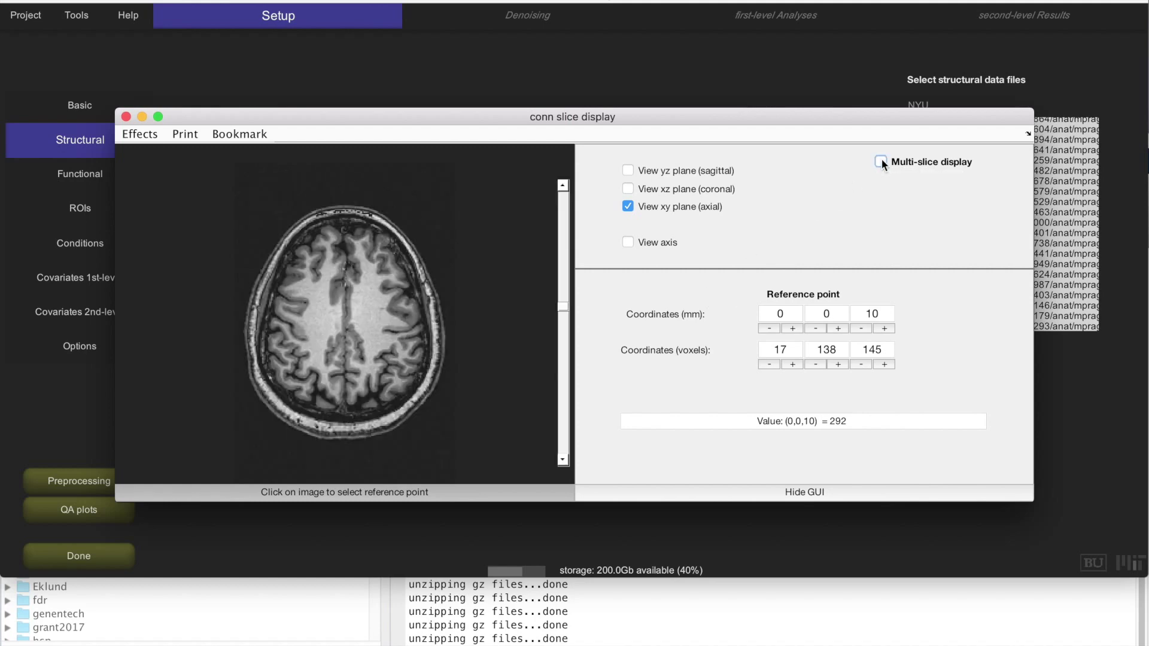
pyautogui.moveTo(565, 310); pyautogui.dragTo(559, 356)
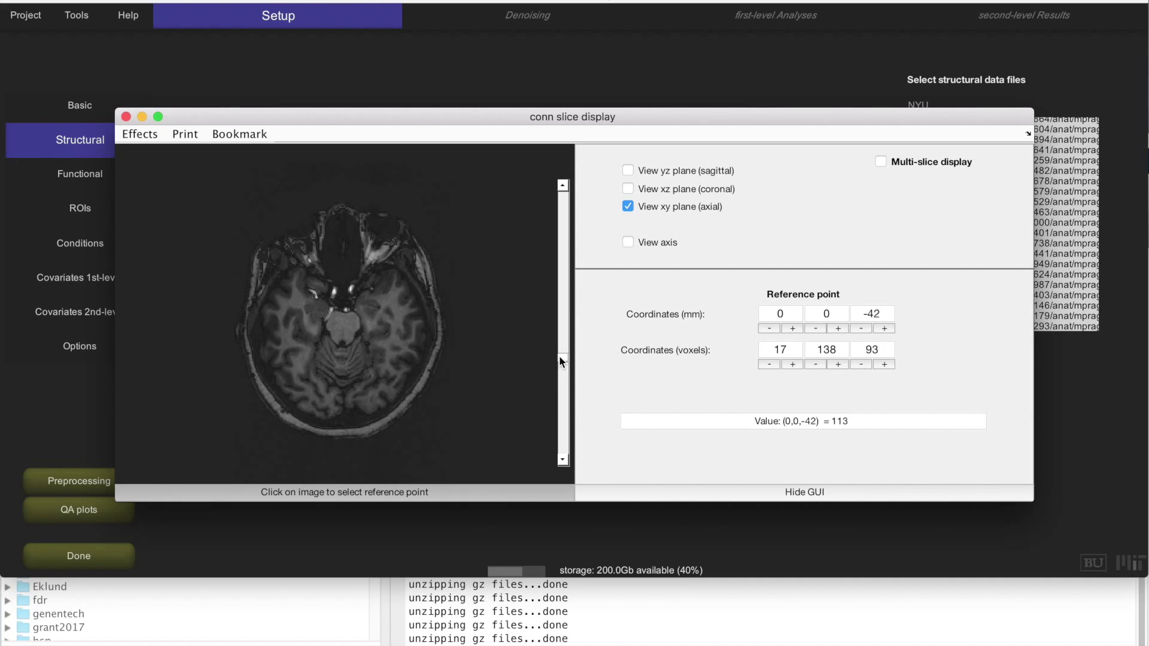
pyautogui.click(125, 116)
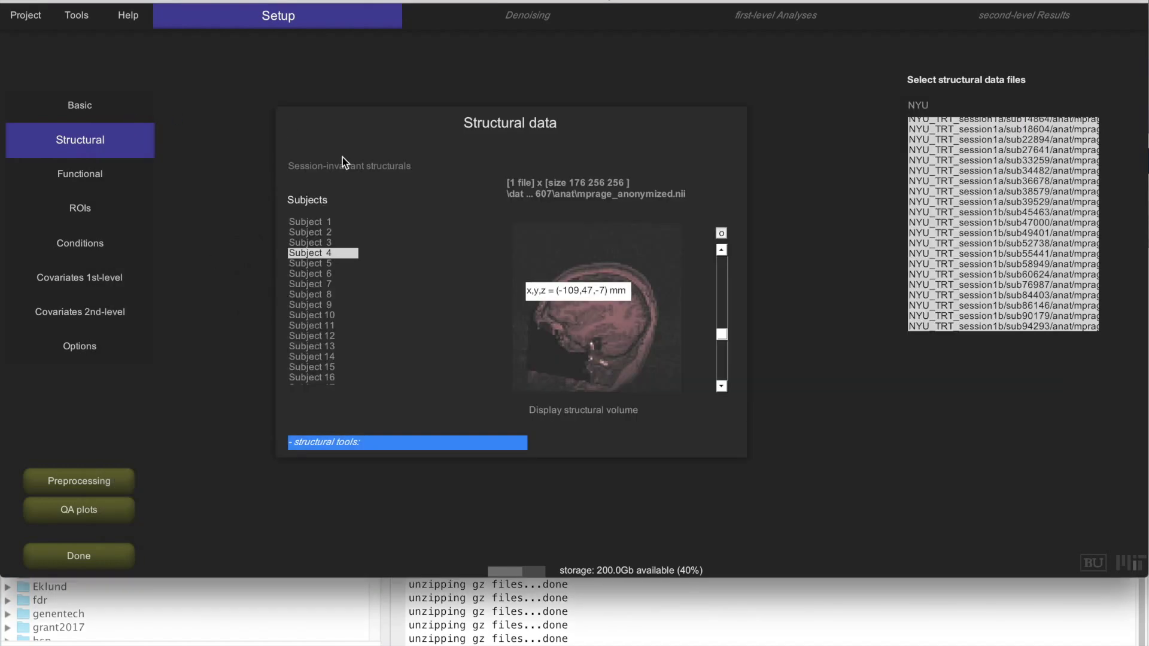
# Step: On the functional data page, open NYU_TRT_session1a/sub05676/func and set the file filter to lfo.nii.gz
pyautogui.click(80, 183)
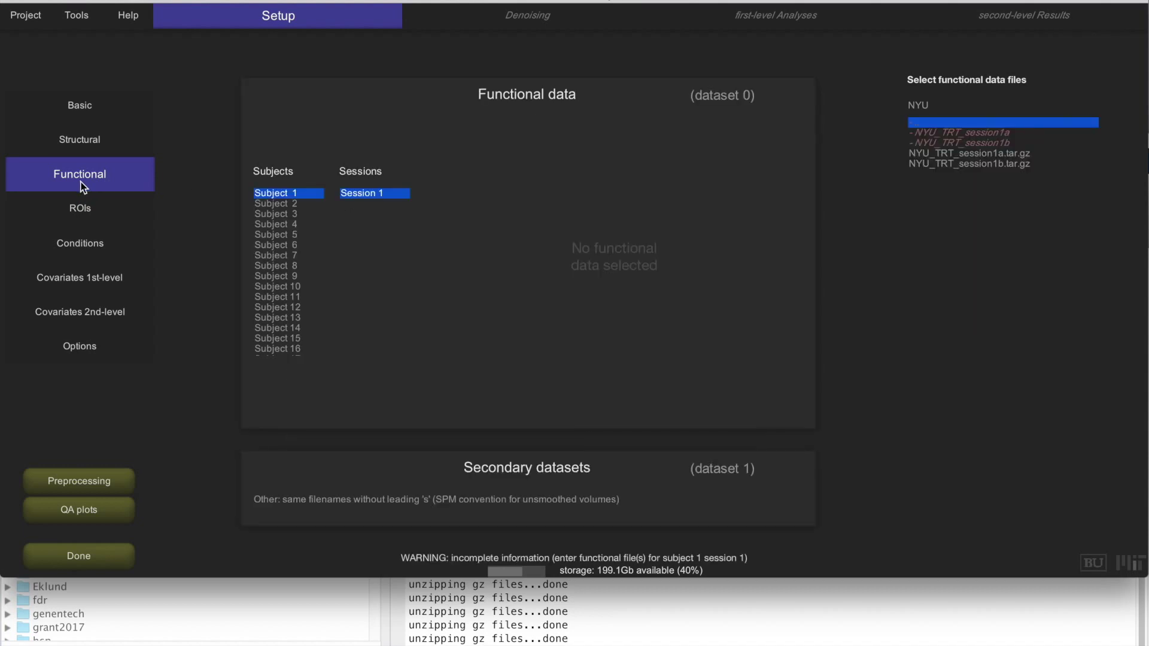
pyautogui.doubleClick(958, 132)
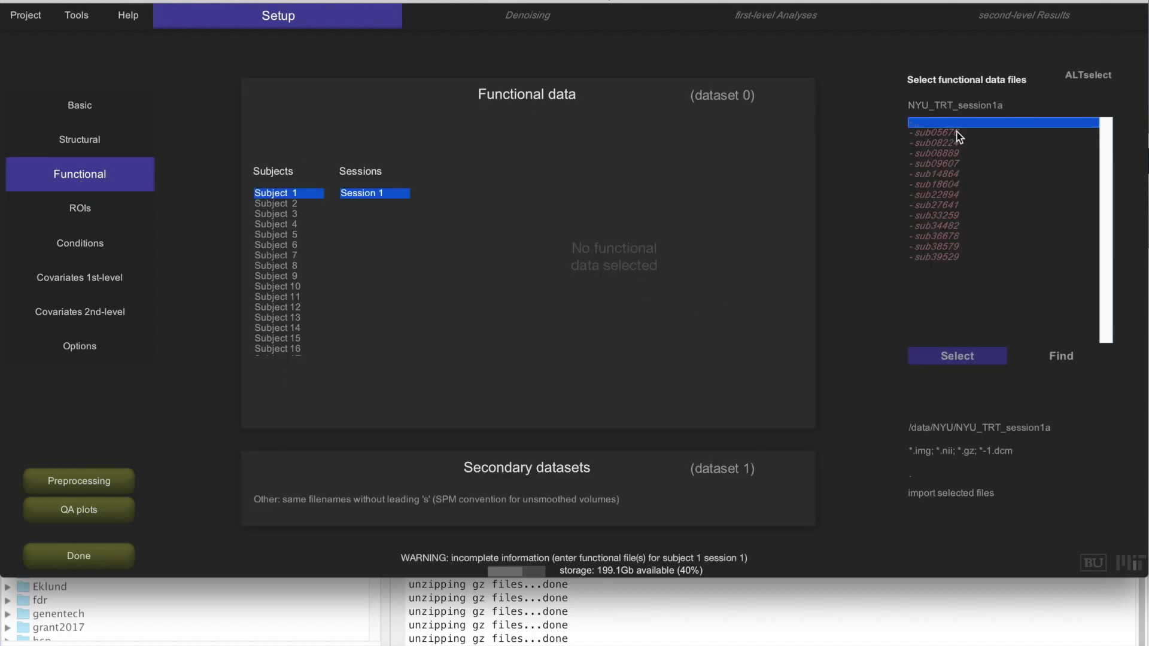
pyautogui.doubleClick(958, 134)
pyautogui.doubleClick(927, 143)
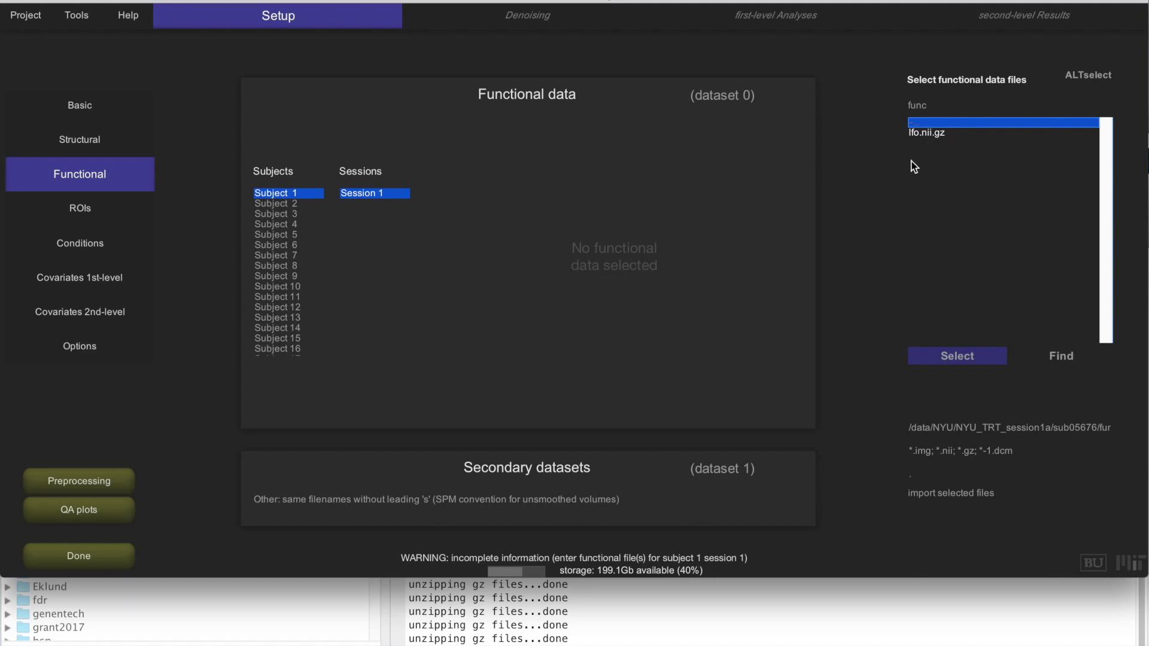
pyautogui.click(963, 451)
pyautogui.hotkey('ctrl', 'a')
pyautogui.write('lfo.nii.gz')
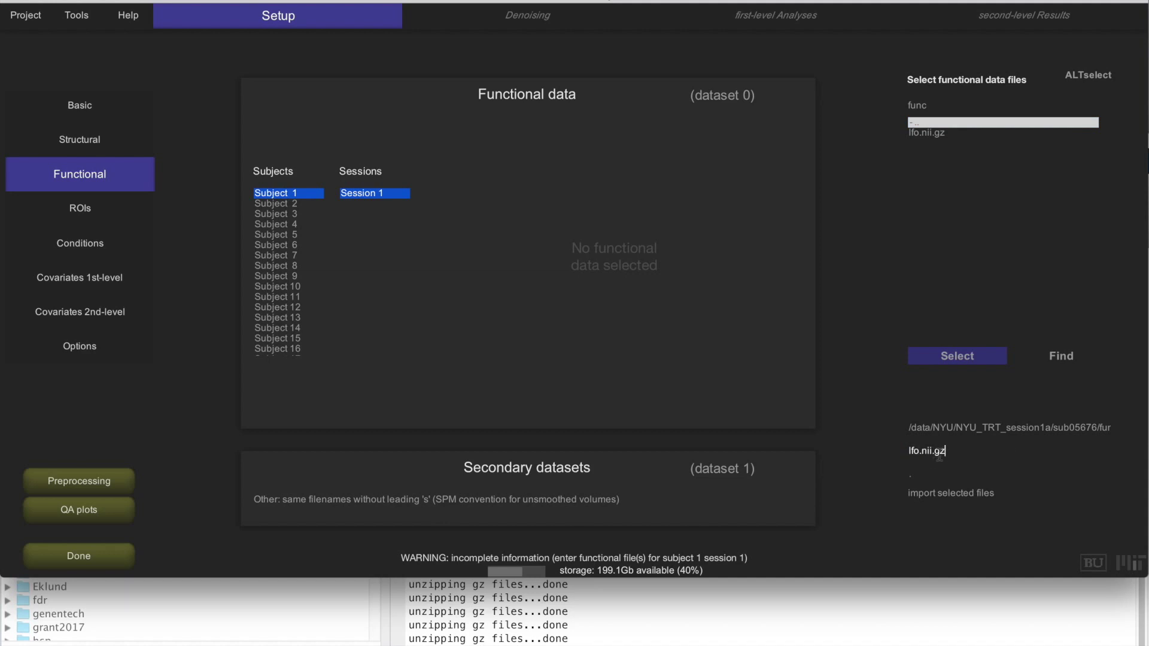
pyautogui.press('Return')
# Step: Search the NYU folder, then select all 25 found lfo.nii.gz files and all subjects
pyautogui.click(927, 106)
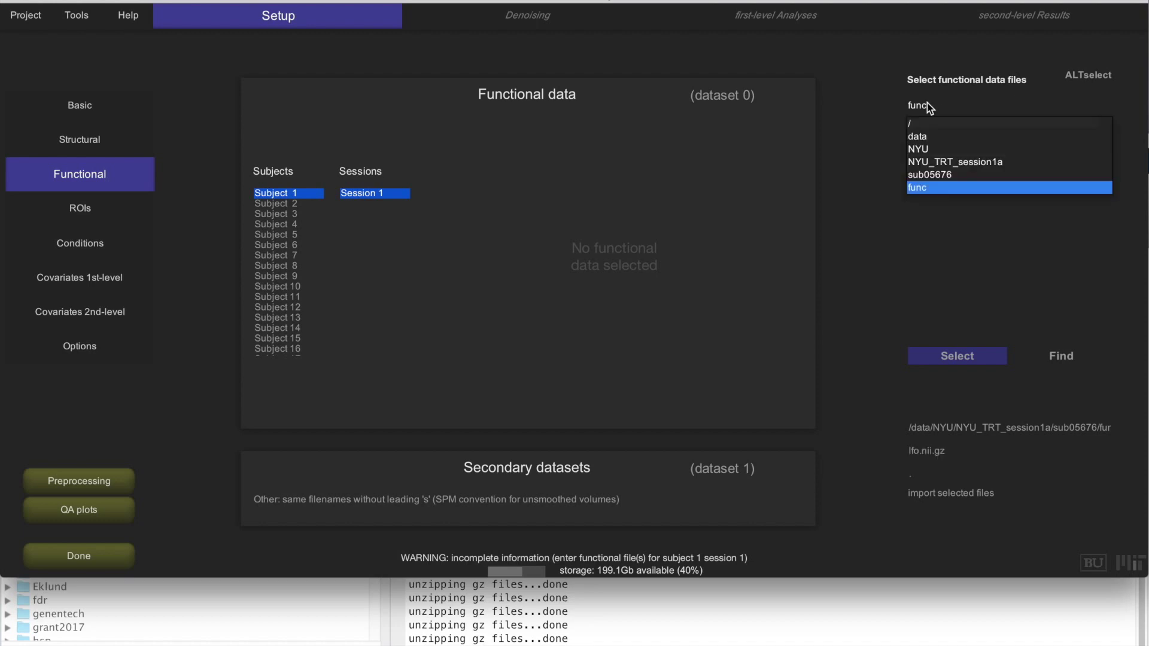
pyautogui.click(945, 146)
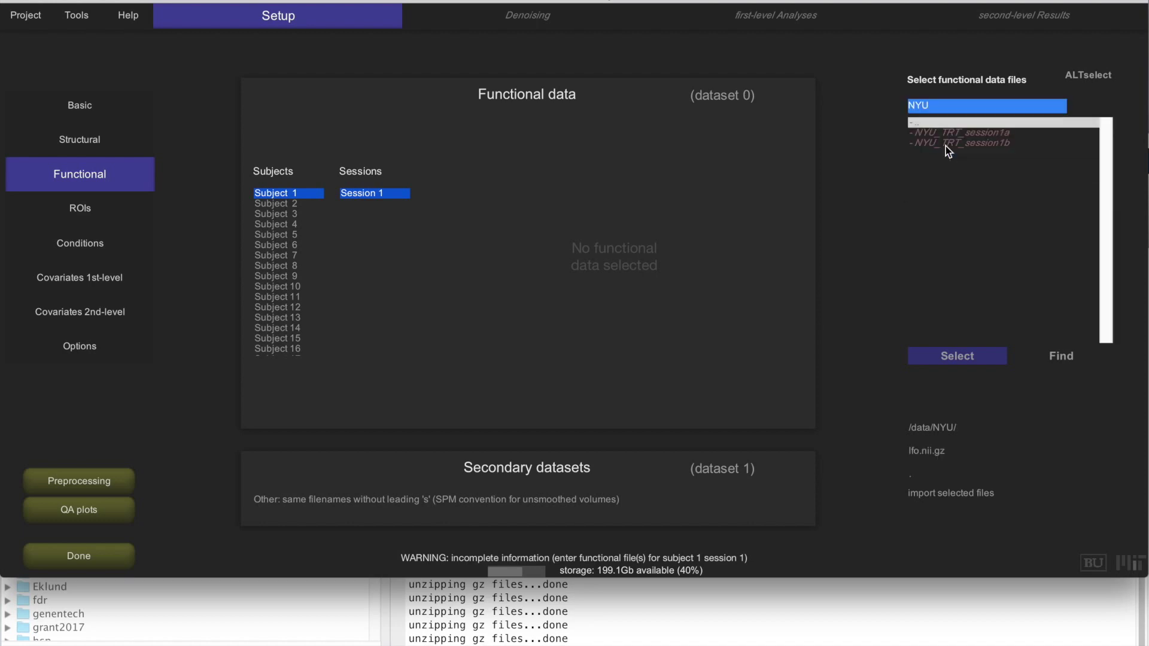
pyautogui.click(1064, 357)
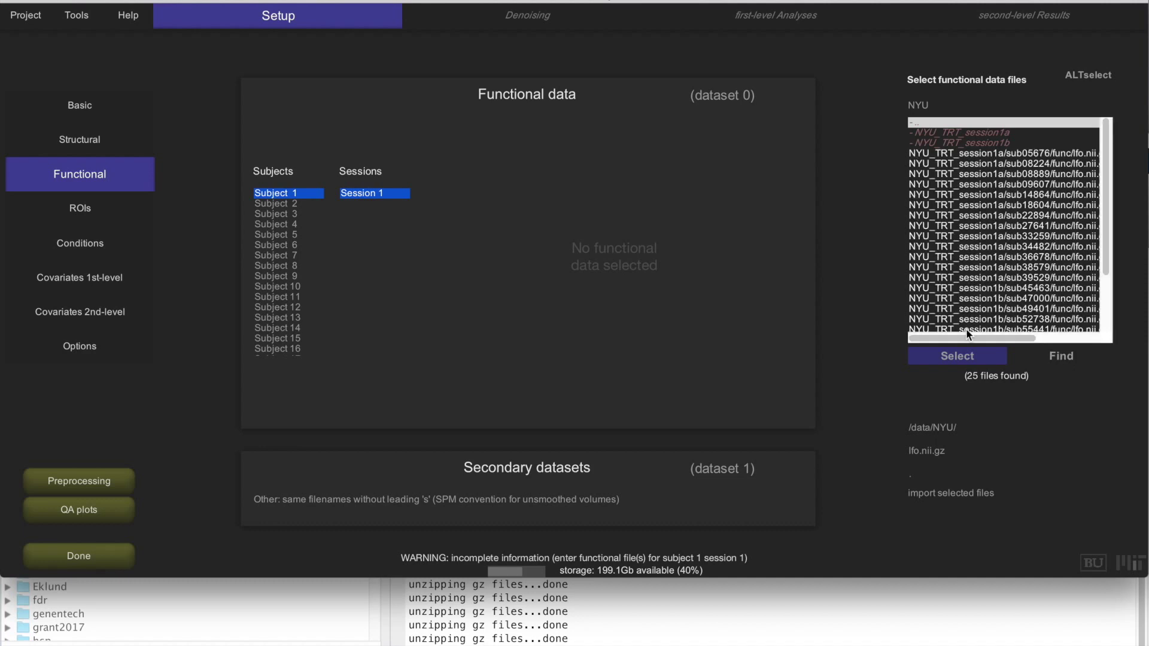
pyautogui.click(972, 153)
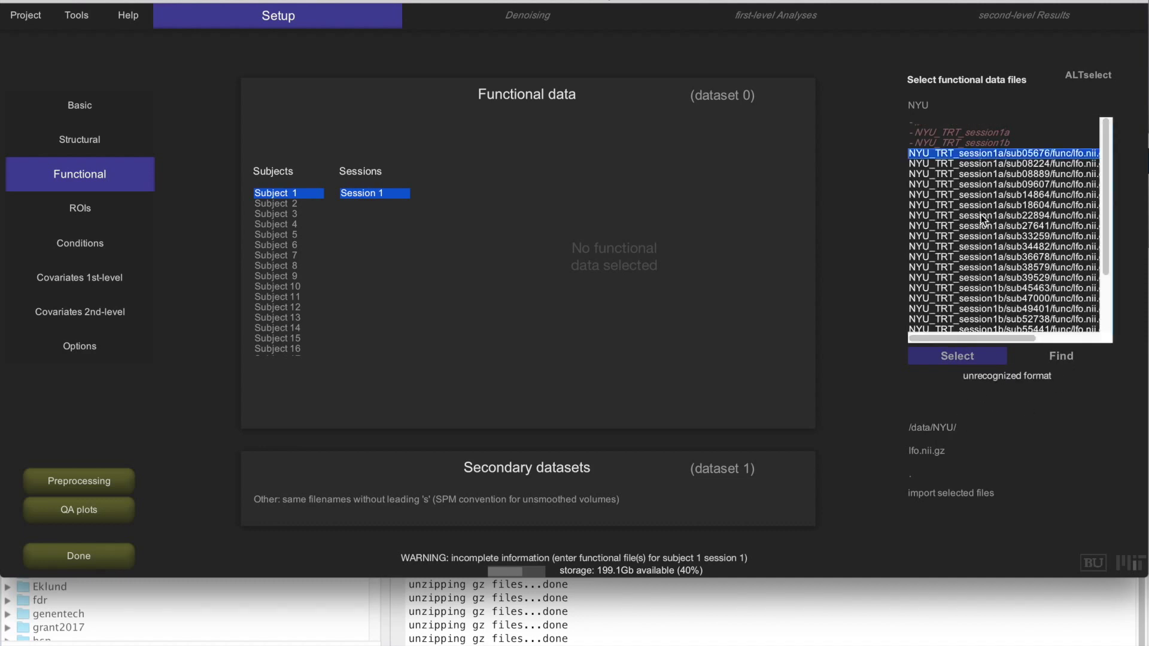
pyautogui.scroll(-3, 982, 252)
pyautogui.keyDown('shift'); pyautogui.click(994, 327); pyautogui.keyUp('shift')
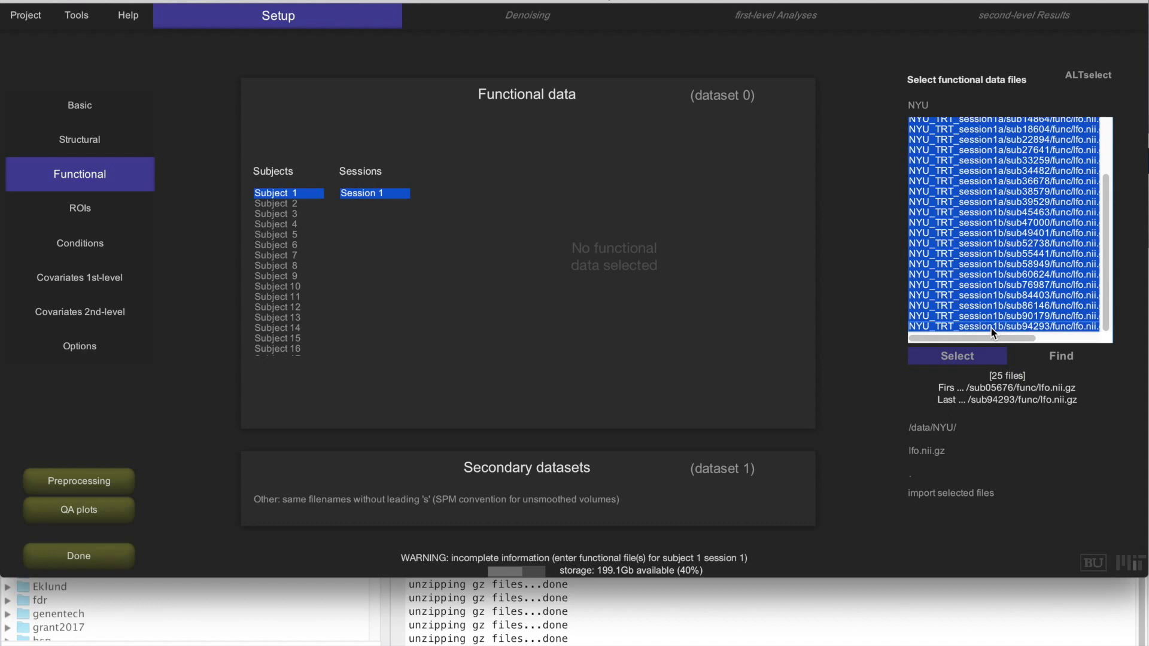
pyautogui.click(957, 355)
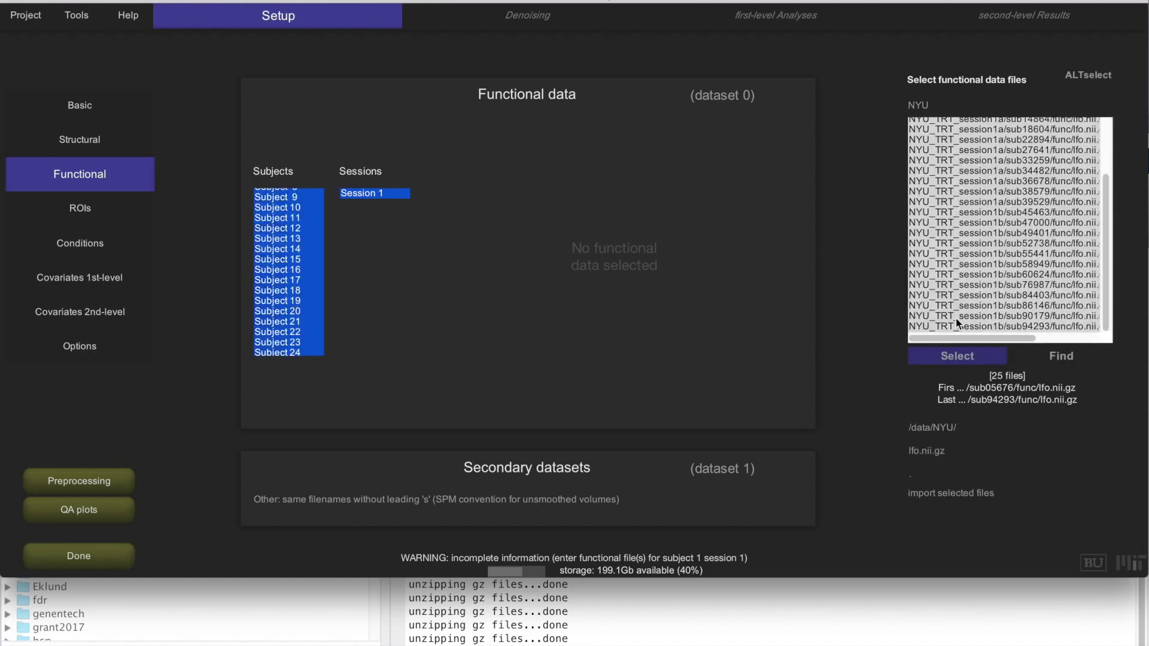
# Step: Assign the 25 selected lfo.nii.gz files to the 25 subjects and confirm the assignment
pyautogui.click(956, 358)
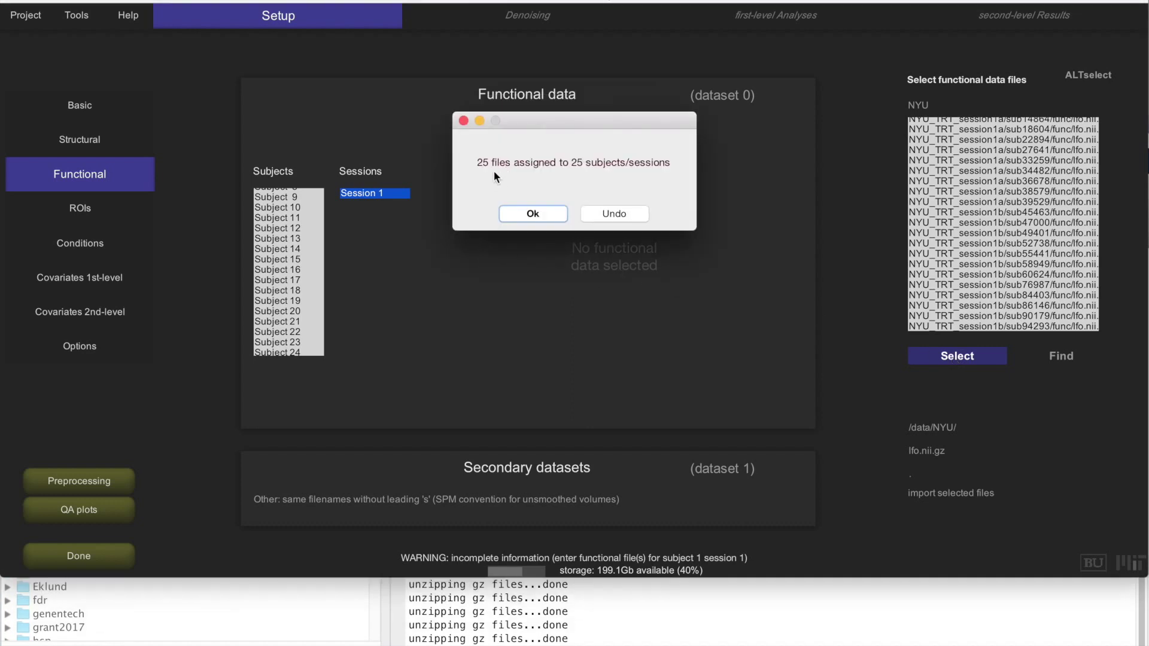
pyautogui.click(532, 213)
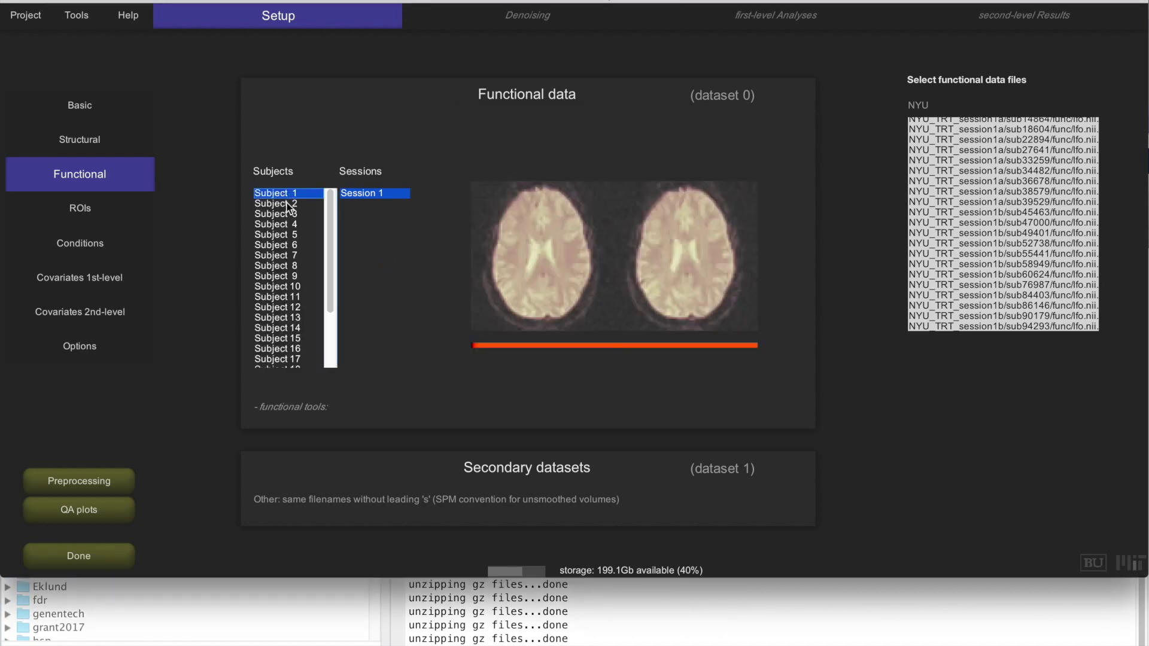
# Step: Step to the next subject's functional data and back to Subject 1
pyautogui.click(288, 203)
pyautogui.press('Down')
pyautogui.press('Up')
pyautogui.press('Up')
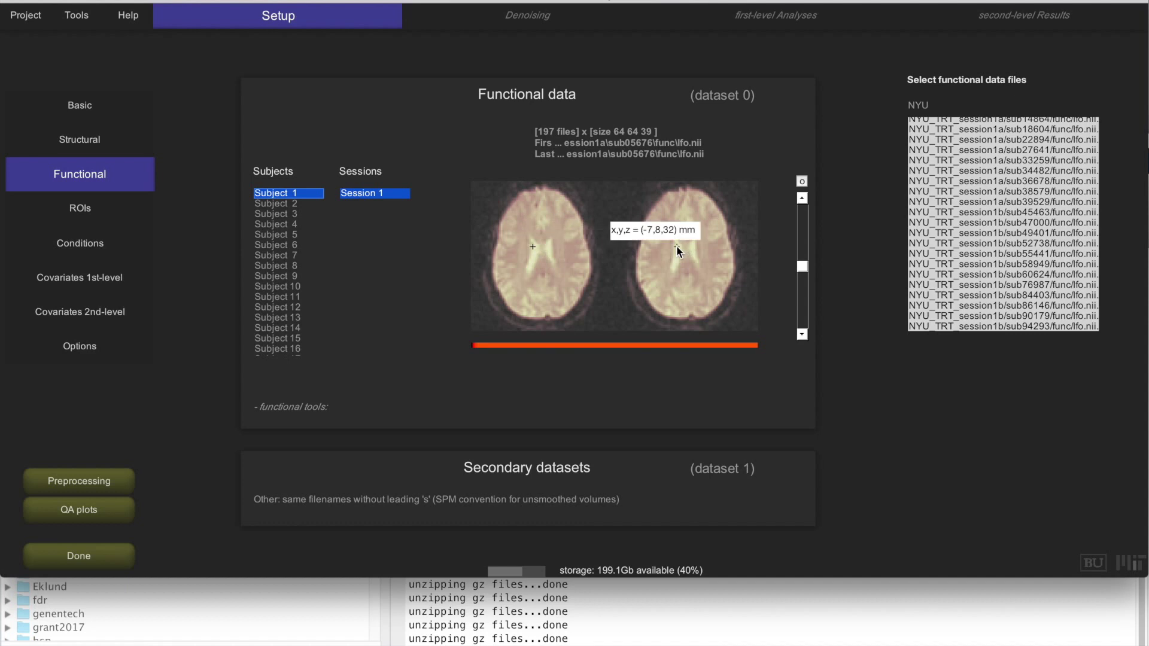
# Step: Plot BOLD timeseries at two voxels of Subject 1's 197-volume 64×64×39 lfo.nii scan
pyautogui.click(550, 255)
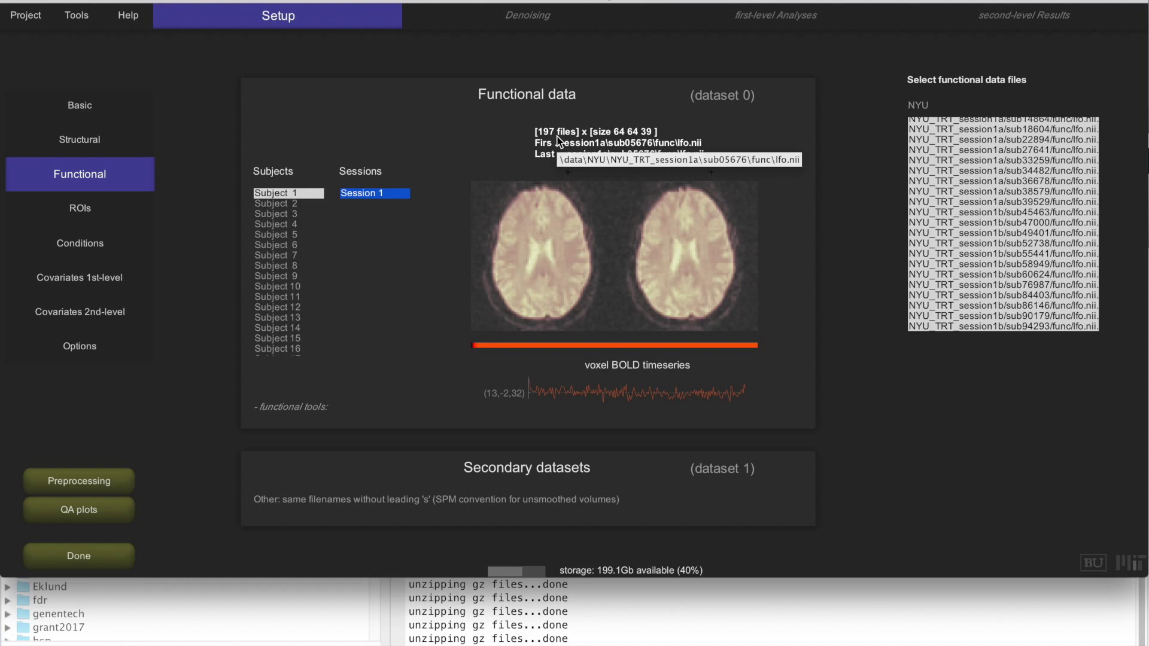
pyautogui.click(580, 142)
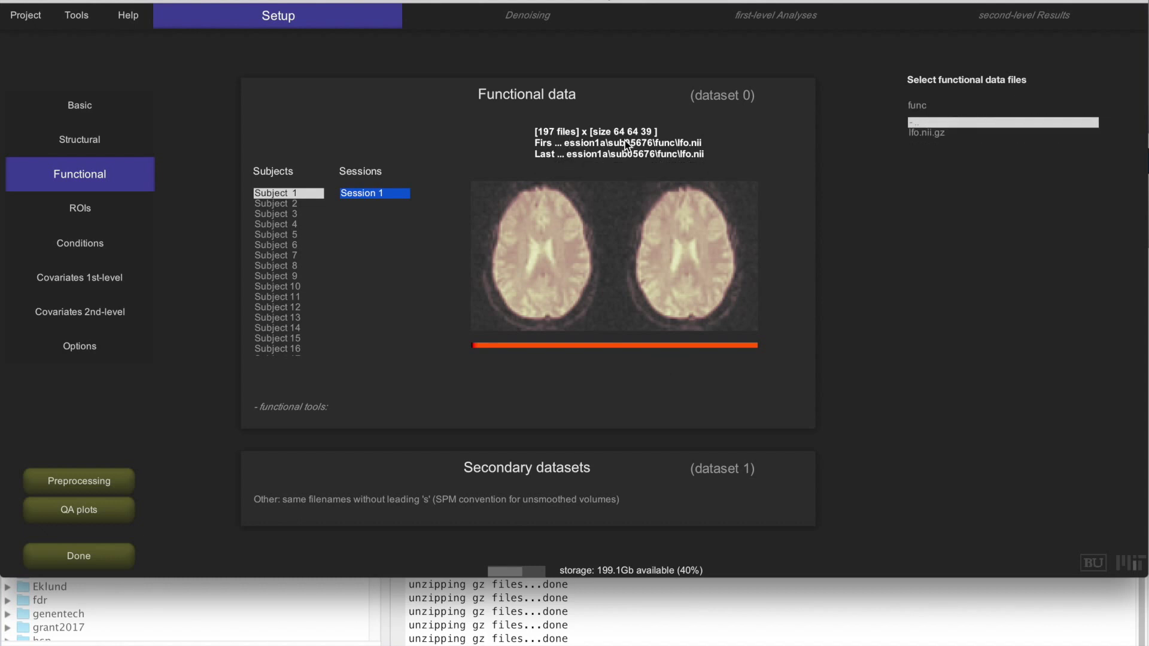
pyautogui.click(553, 264)
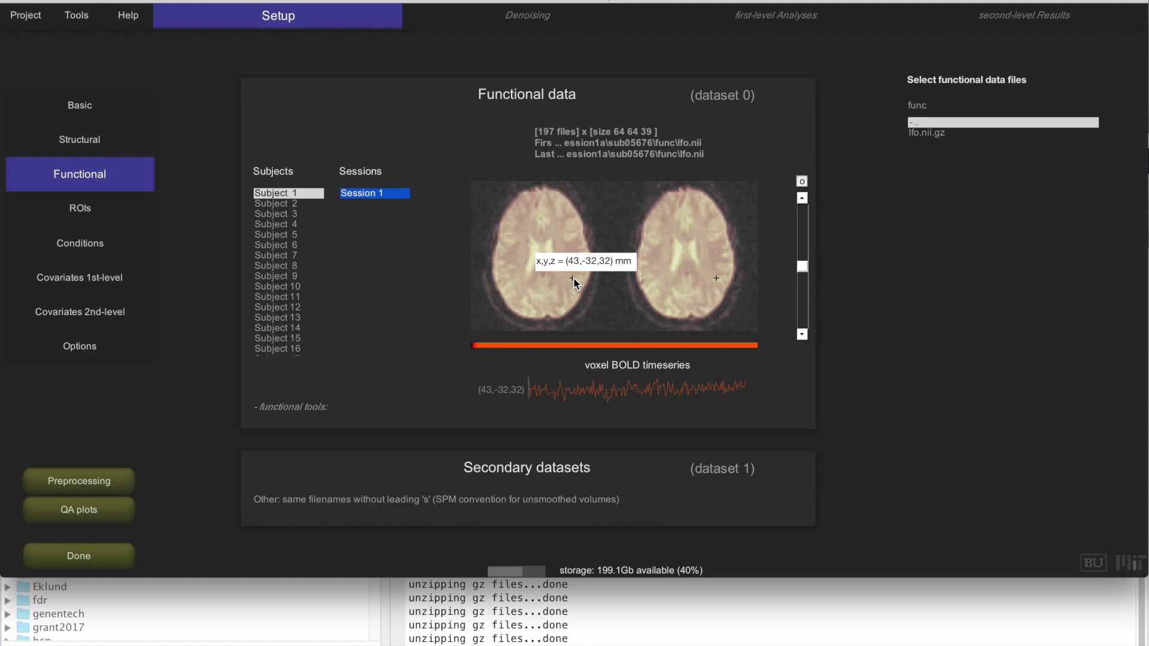
pyautogui.click(279, 412)
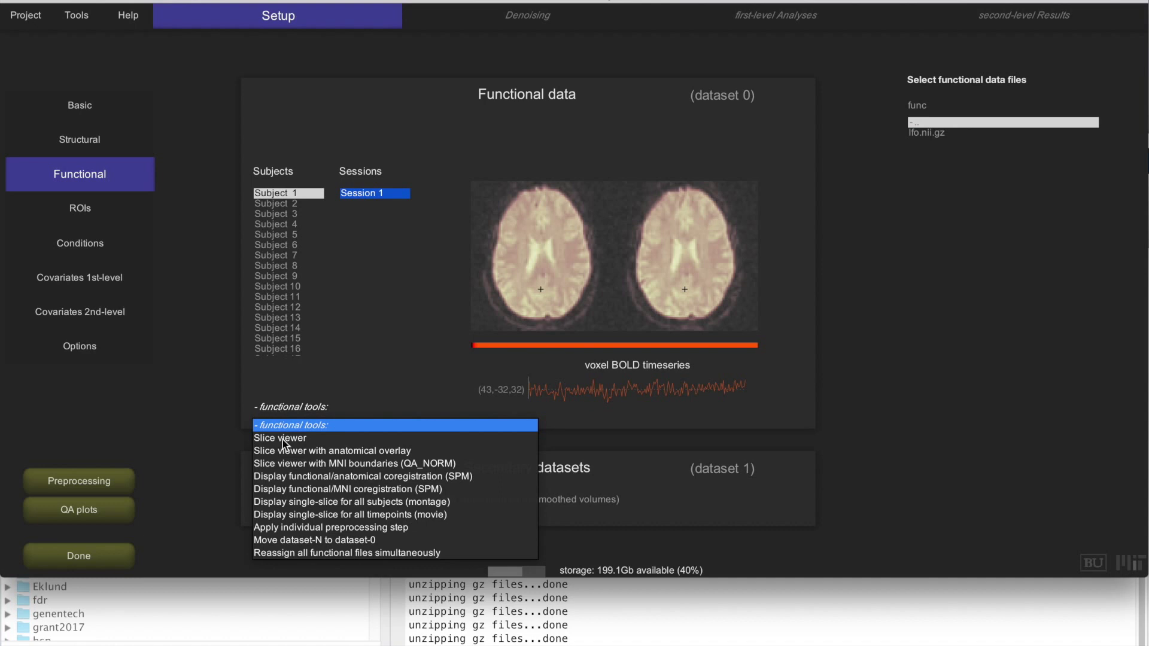
pyautogui.click(277, 505)
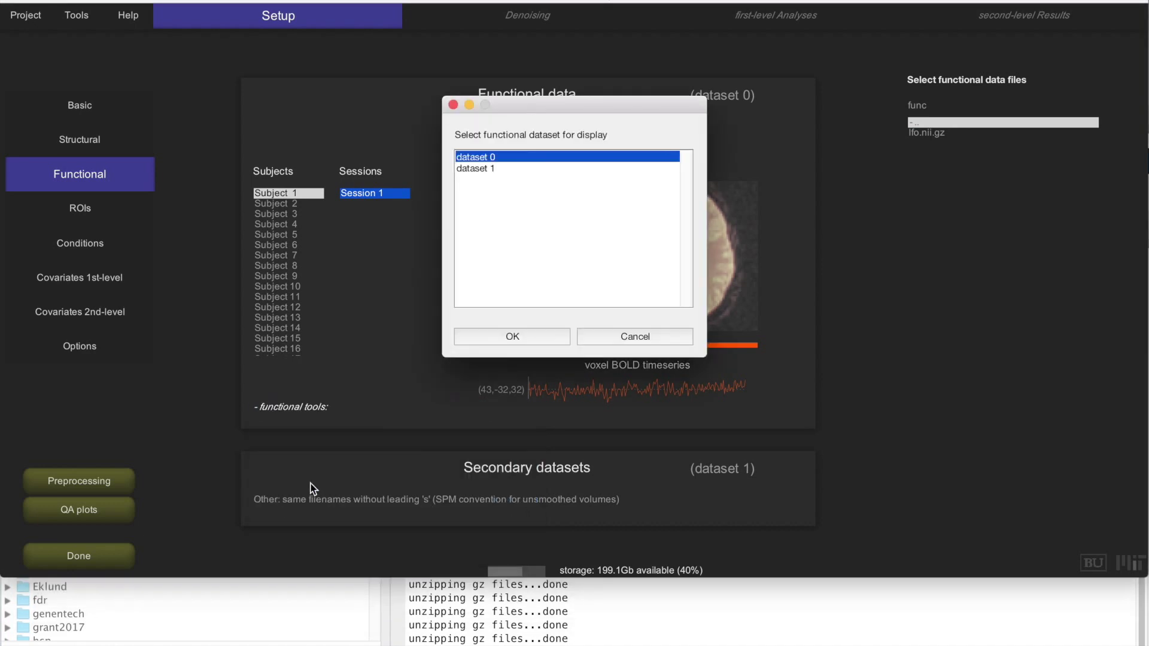
pyautogui.click(508, 336)
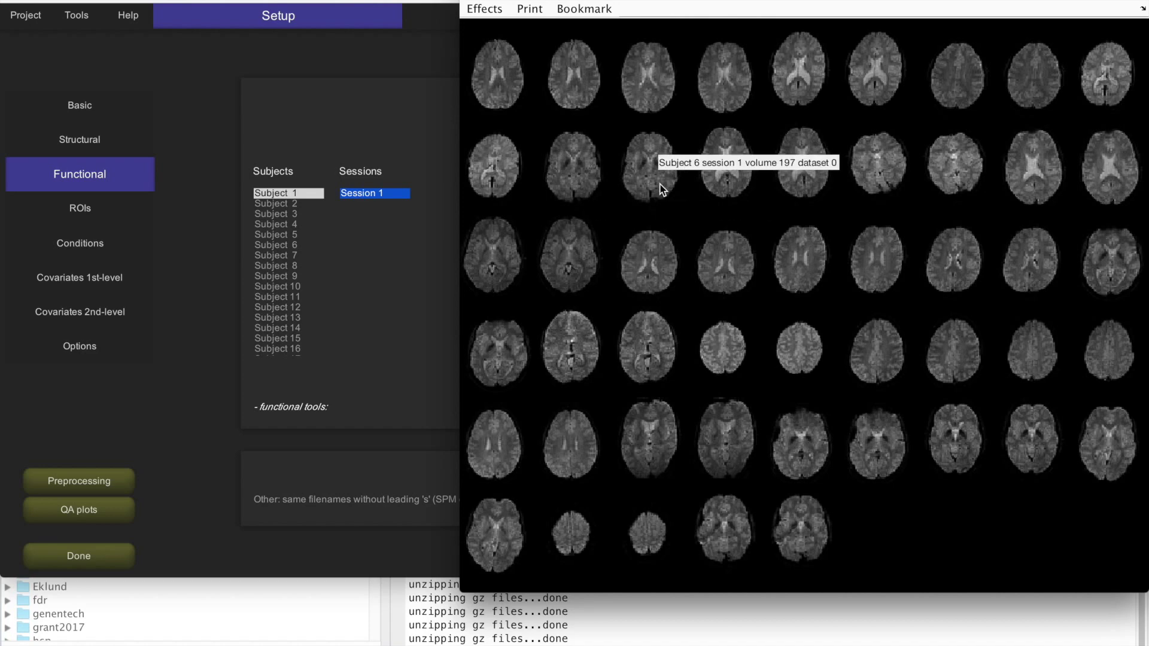
pyautogui.click(474, 4)
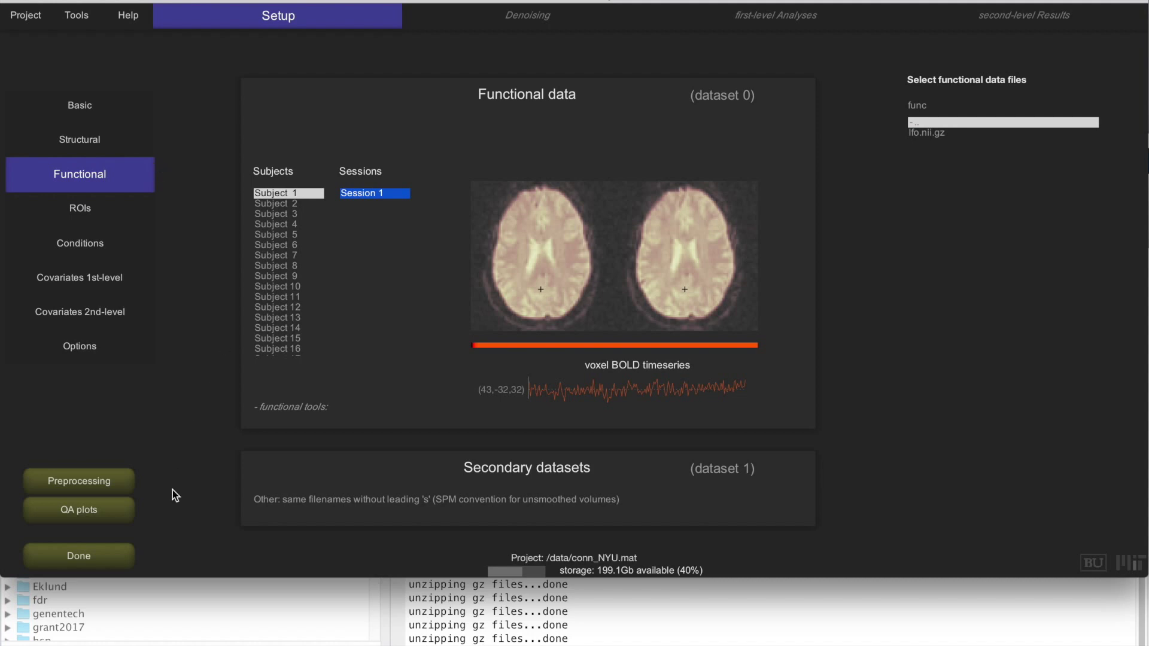
# Step: Open the Preprocessing pipeline dialog from the lower left of the Setup window
pyautogui.click(93, 477)
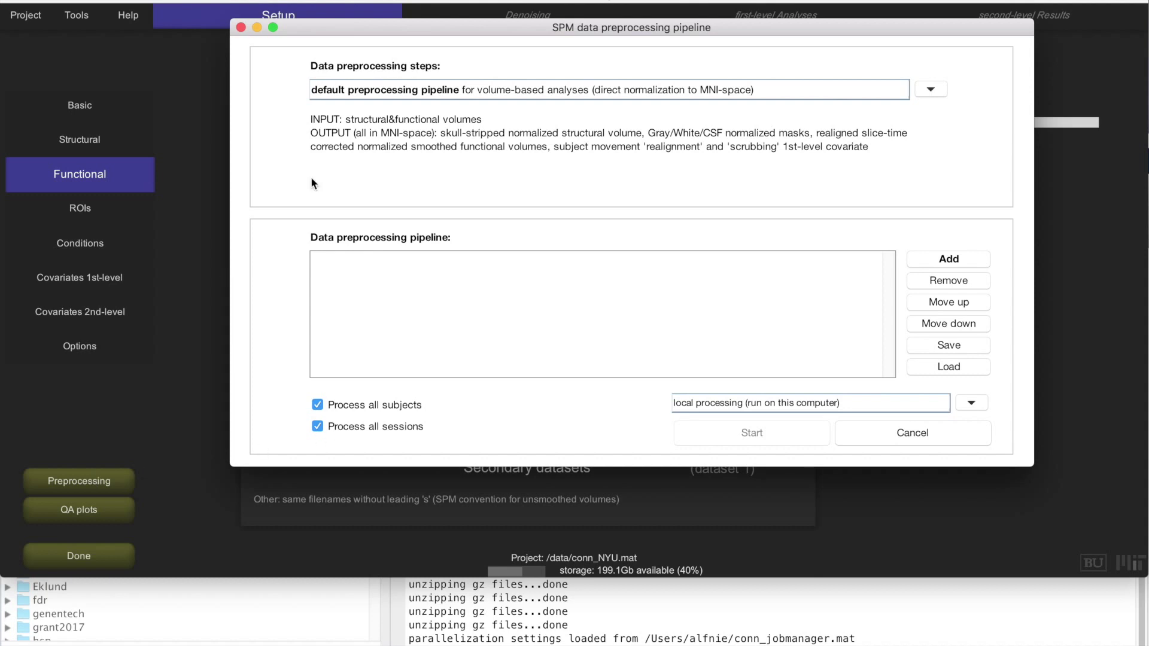
# Step: Add the eight-step 'default preprocessing pipeline' (Realignment & unwarp through Smoothing) to the list
pyautogui.click(430, 90)
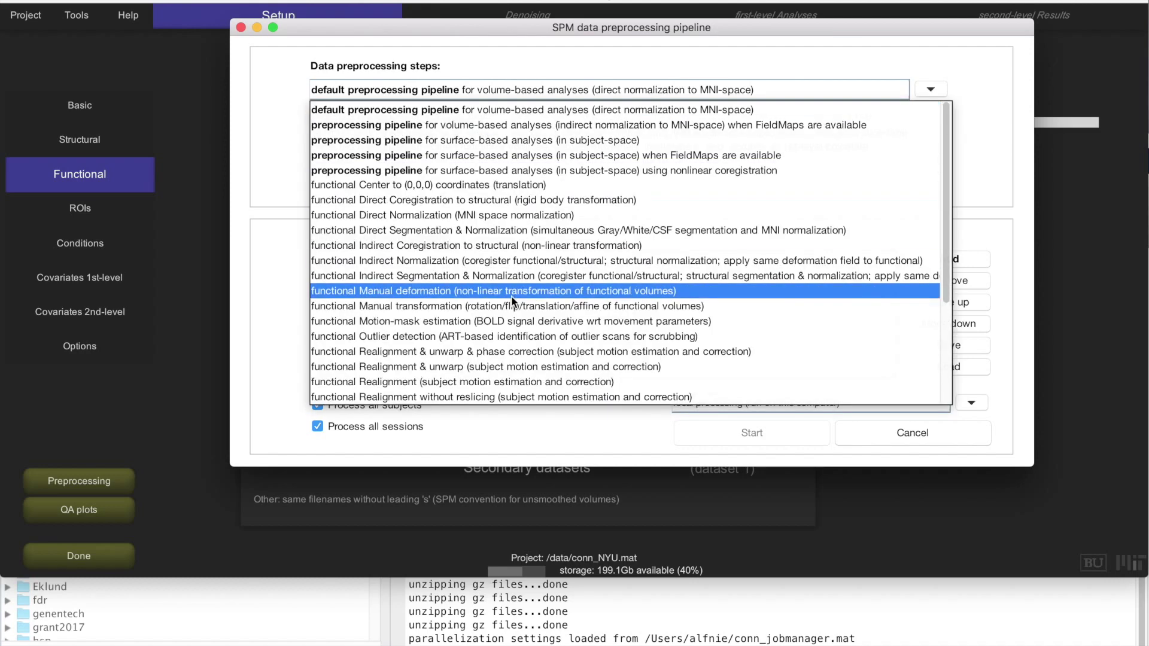
pyautogui.scroll(-5, 512, 296)
pyautogui.scroll(5, 525, 215)
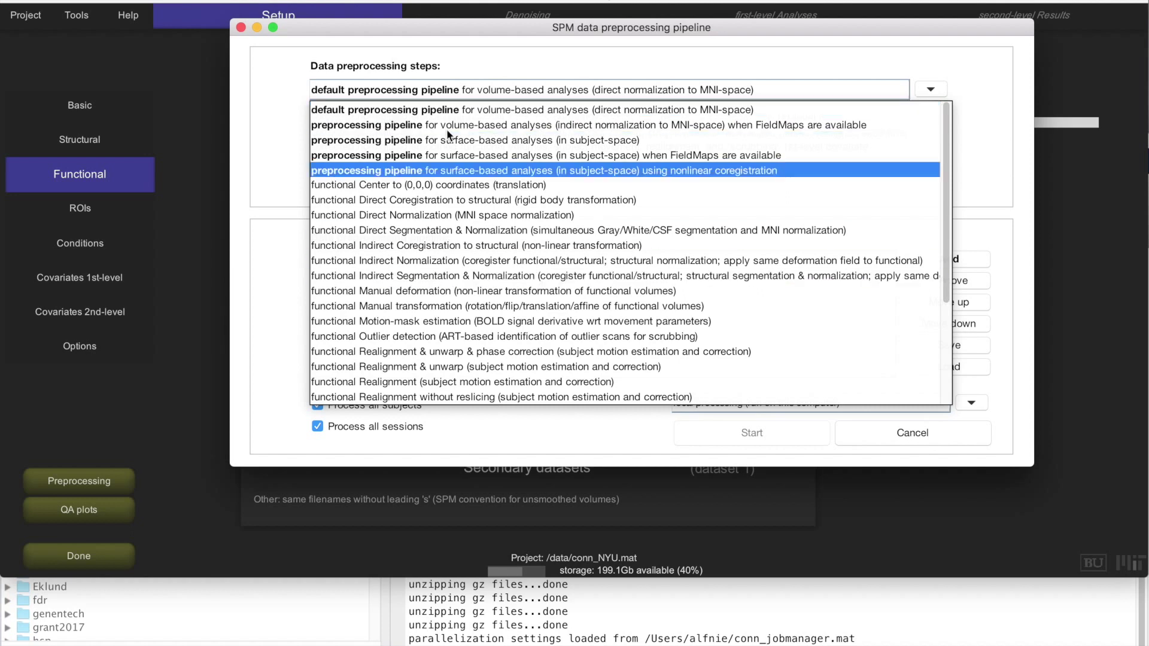
pyautogui.click(407, 110)
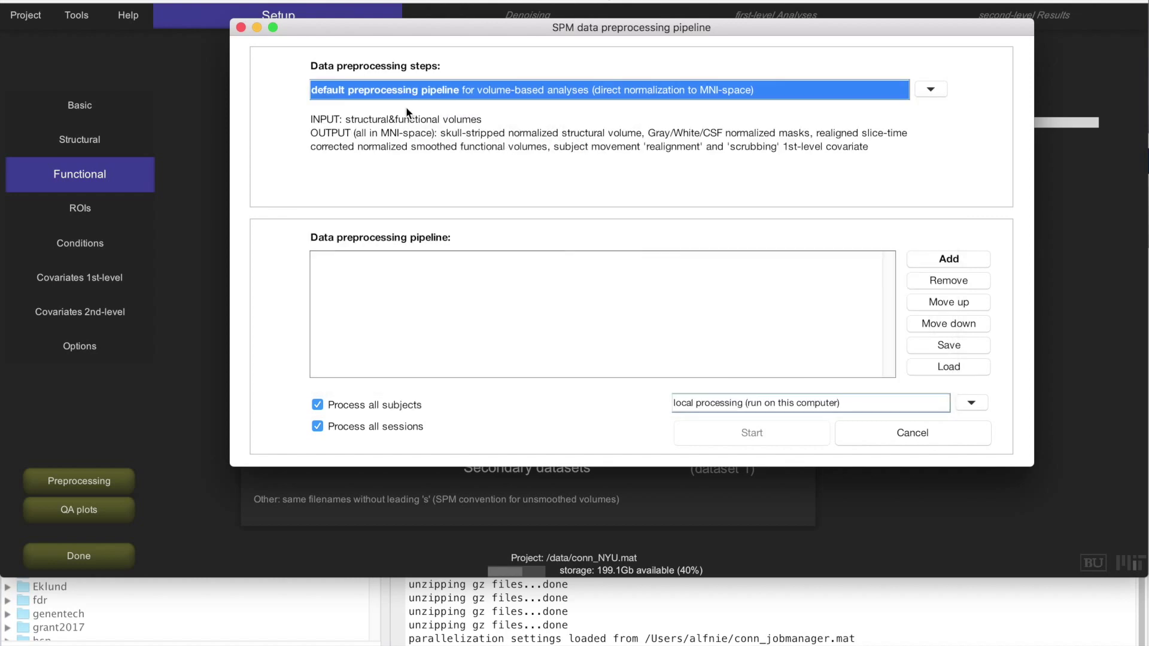
pyautogui.click(956, 258)
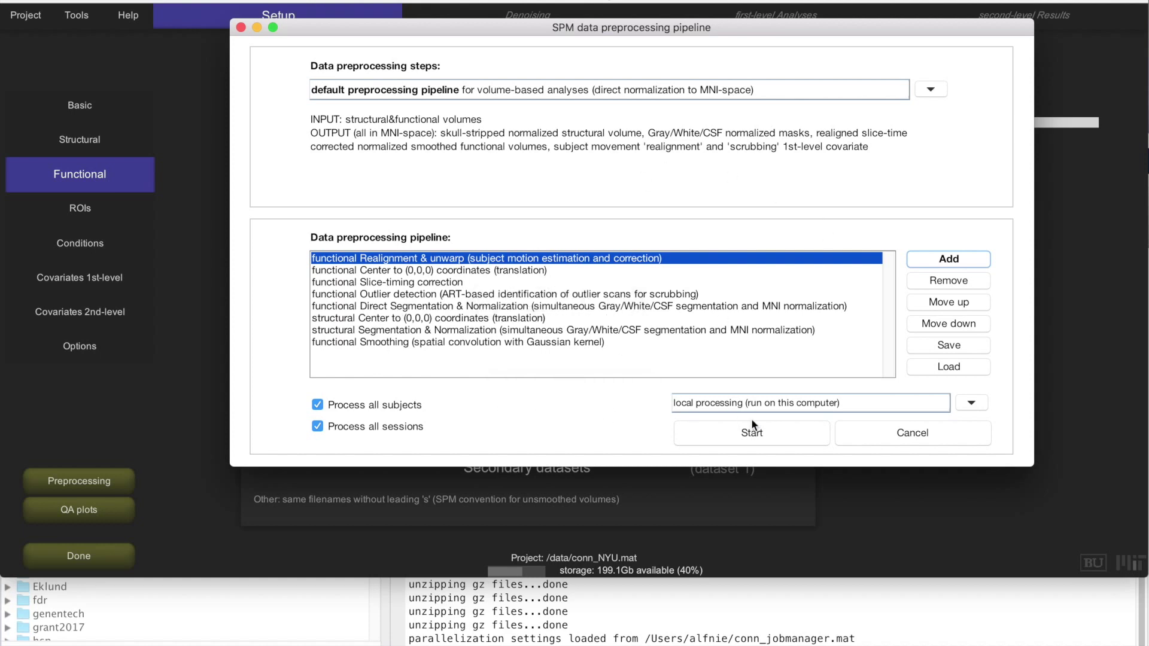
# Step: Start the preprocessing and set the slice acquisition order to interleaved (Siemens)
pyautogui.click(772, 439)
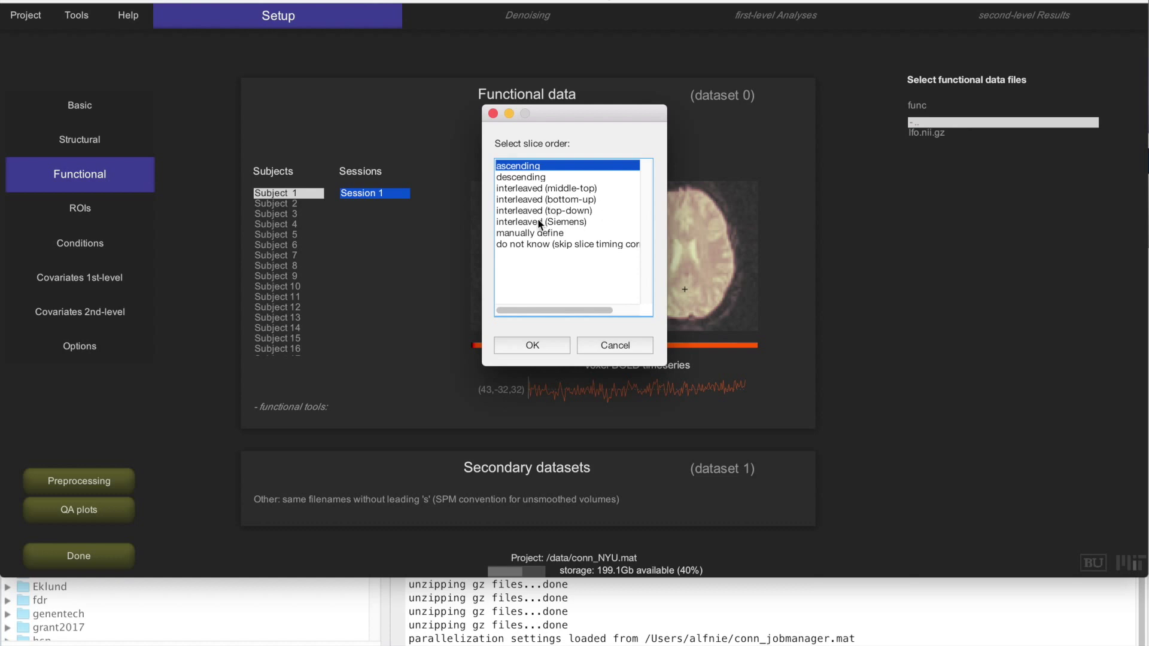
pyautogui.click(558, 221)
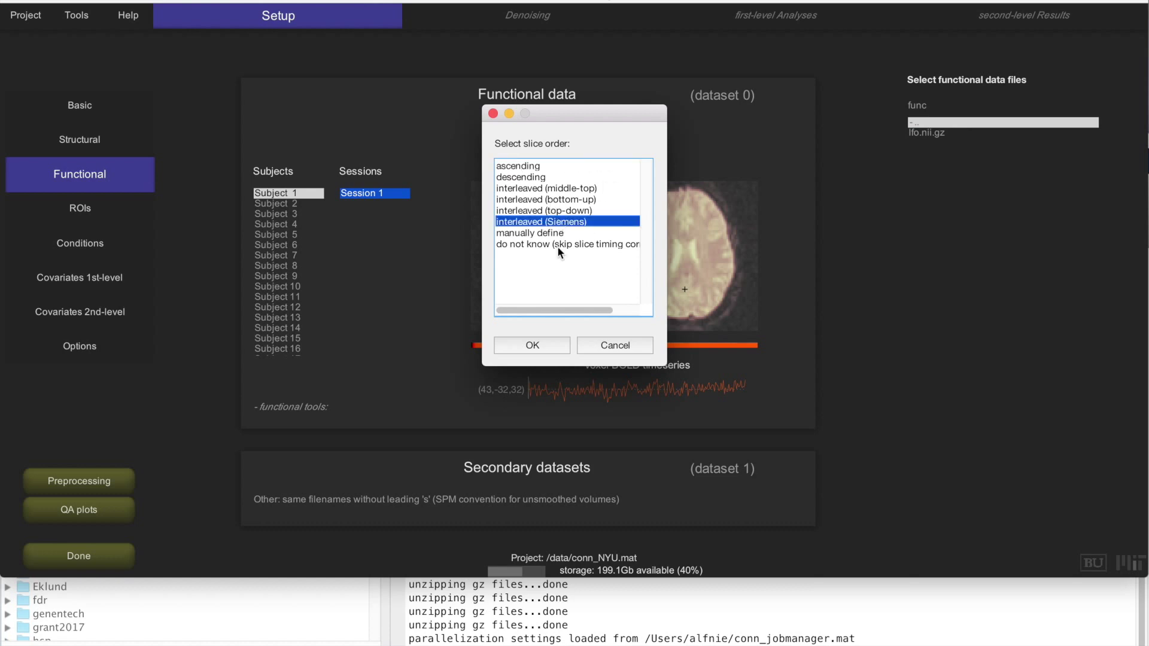
pyautogui.click(530, 347)
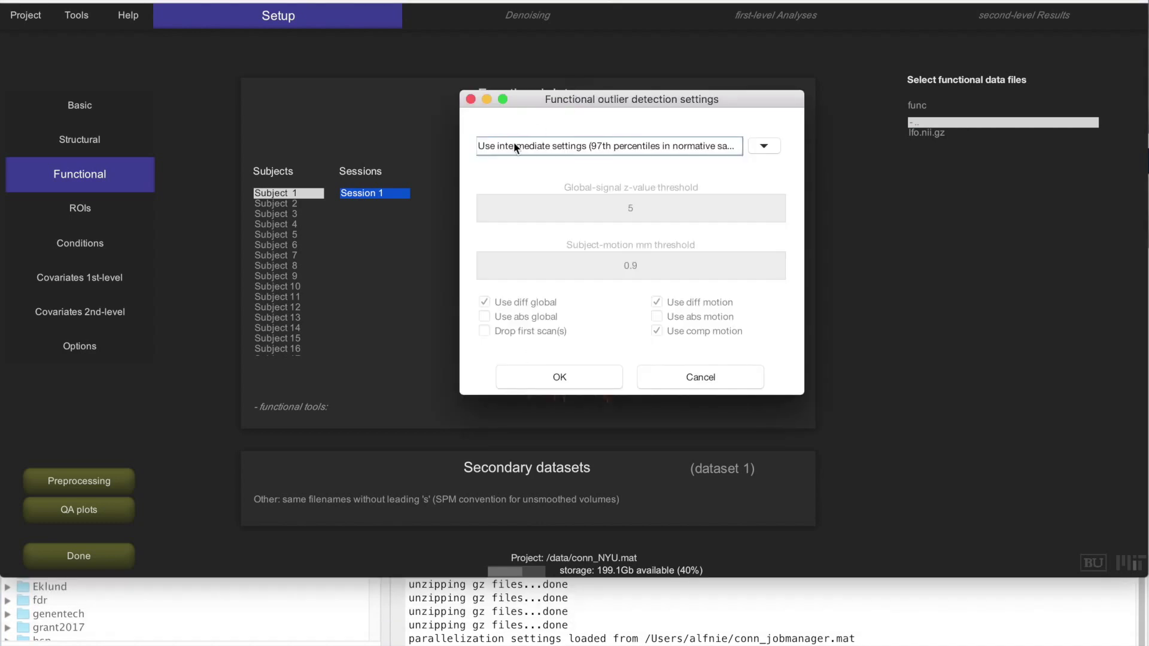
# Step: Choose the conservative outlier detection preset (z 3, 0.5 mm)
pyautogui.click(513, 146)
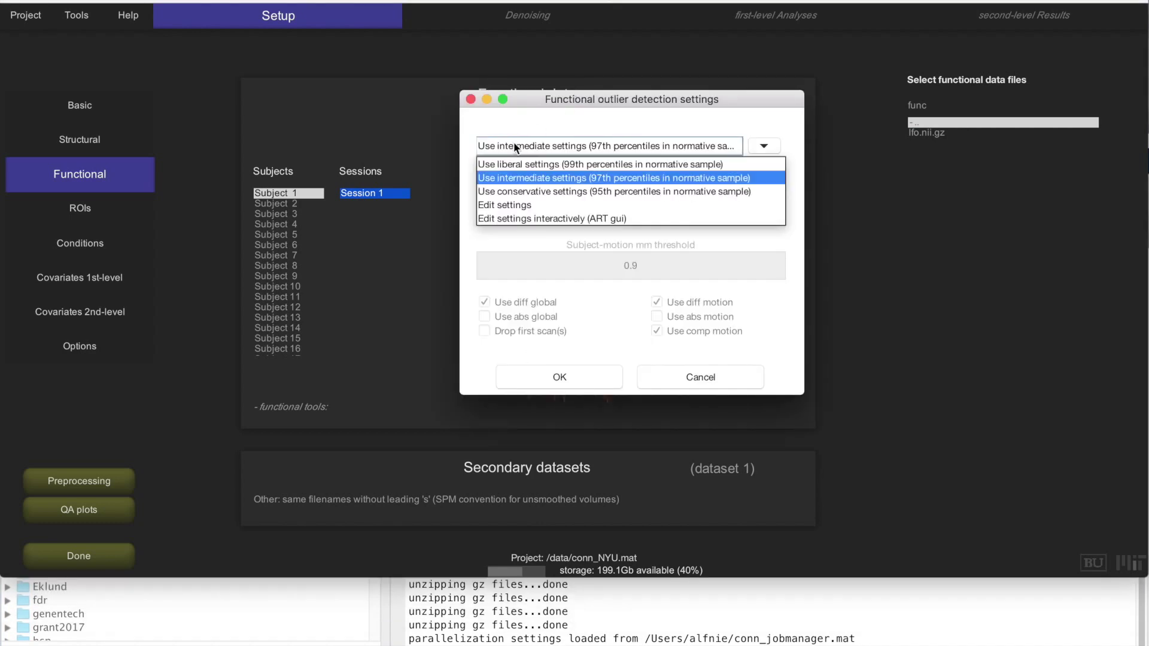
pyautogui.click(540, 192)
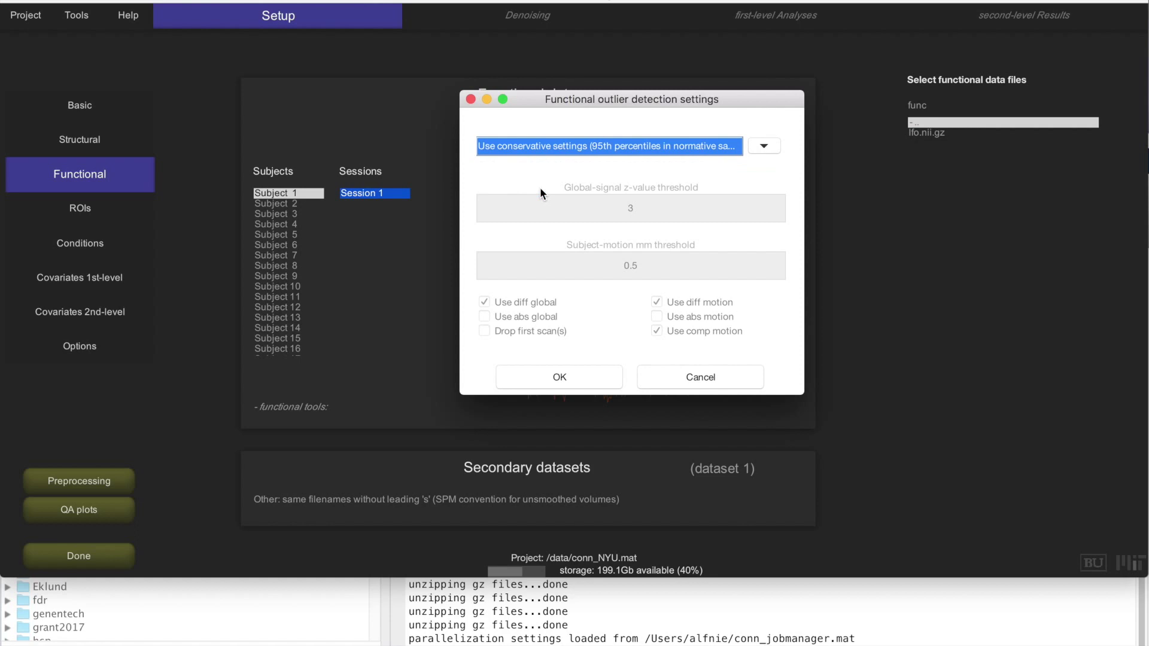
pyautogui.click(539, 145)
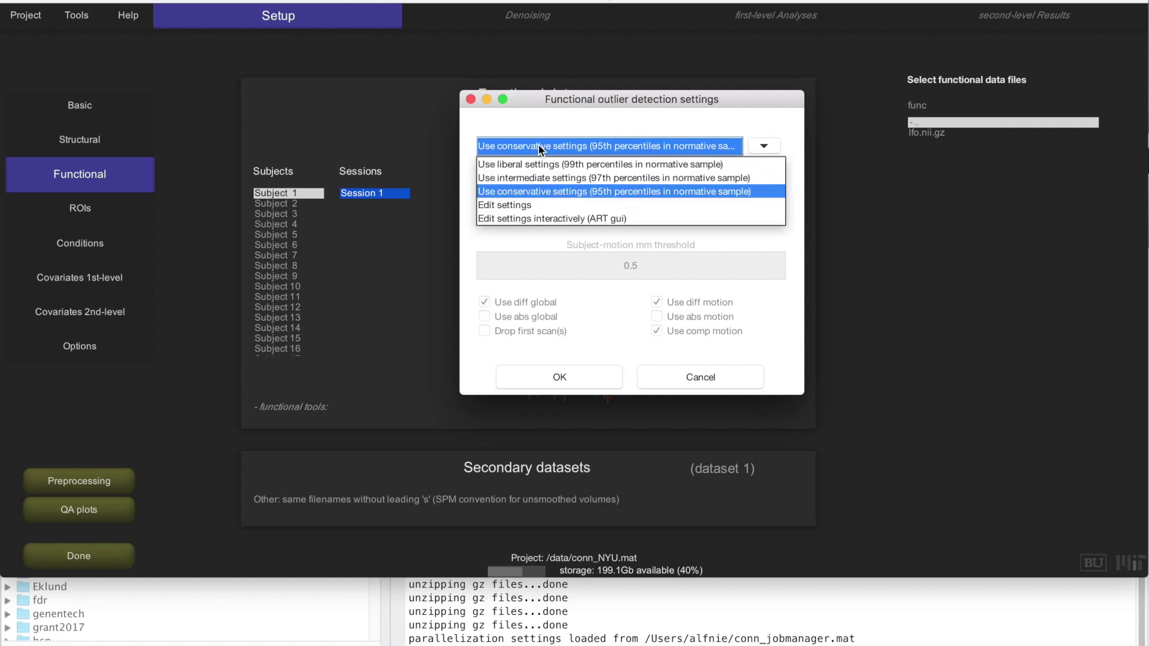
pyautogui.click(546, 192)
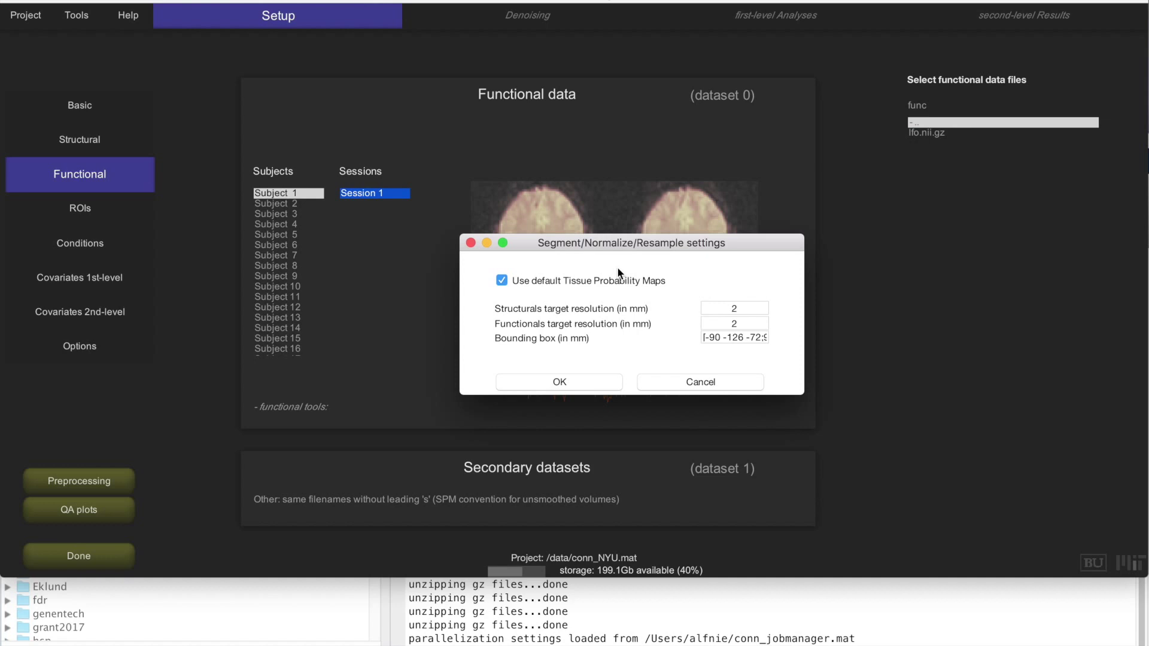
# Step: Accept the 2 mm normalization resolutions and the 8 mm FWHM smoothing kernel
pyautogui.click(565, 381)
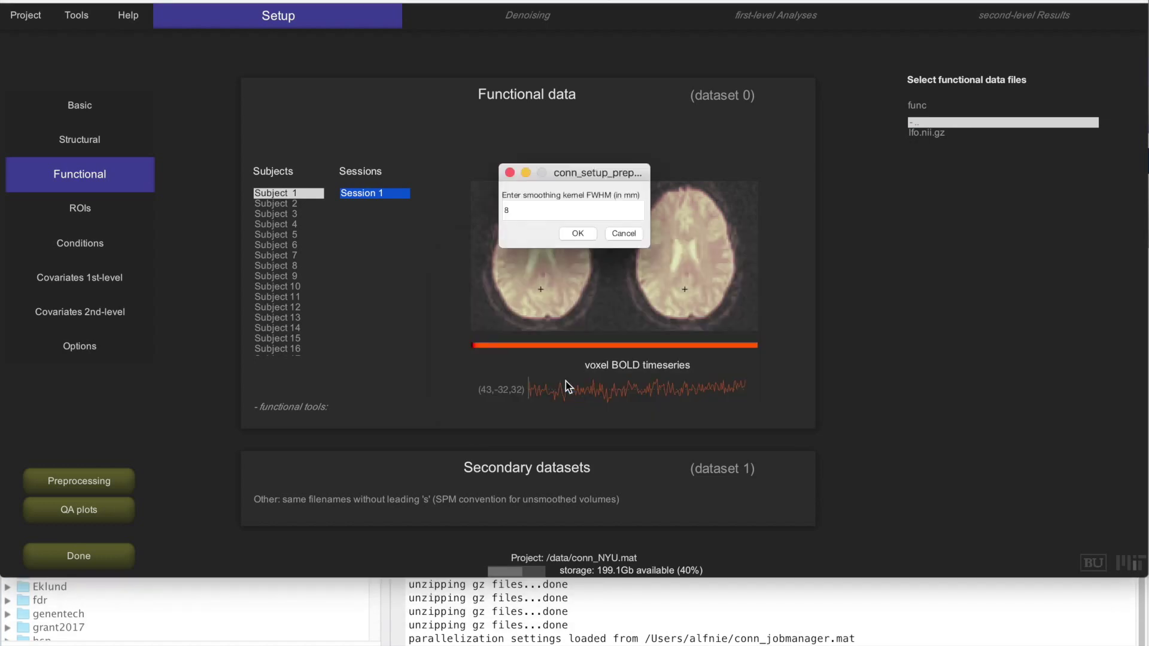
pyautogui.click(596, 193)
pyautogui.click(578, 234)
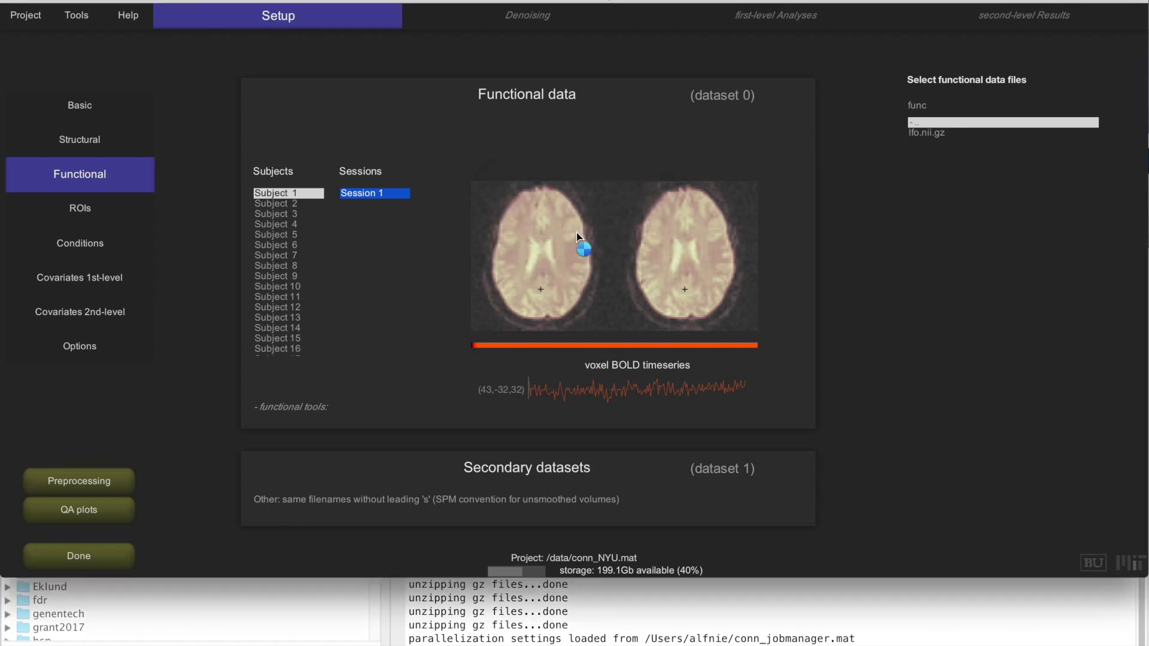